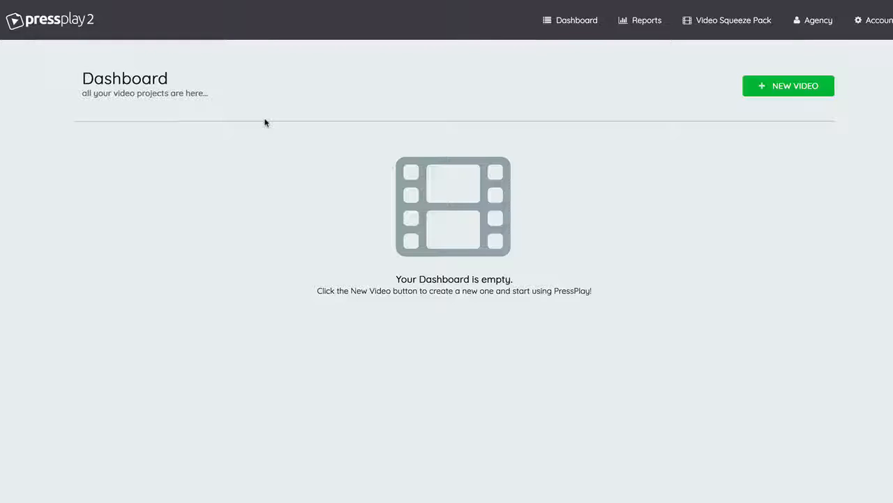
Step: Create a new video with the campaign name "Test Campaign" and the project title "Demo #1"
click(777, 85)
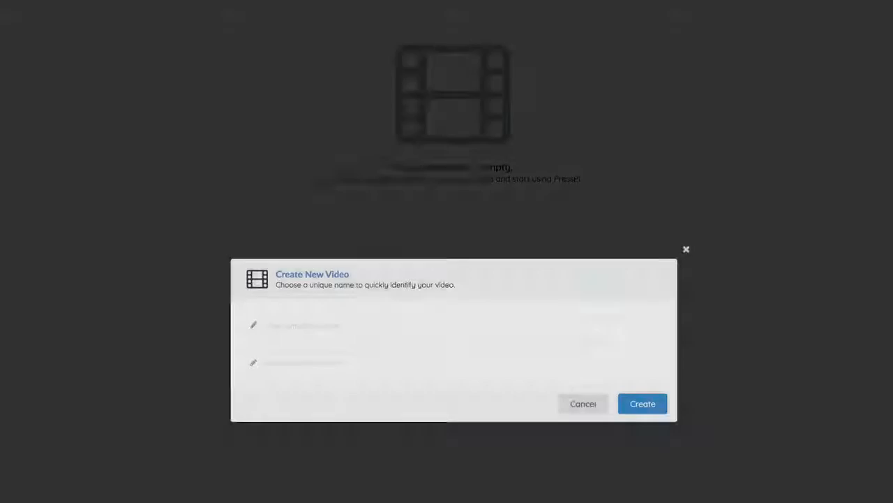
click(341, 249)
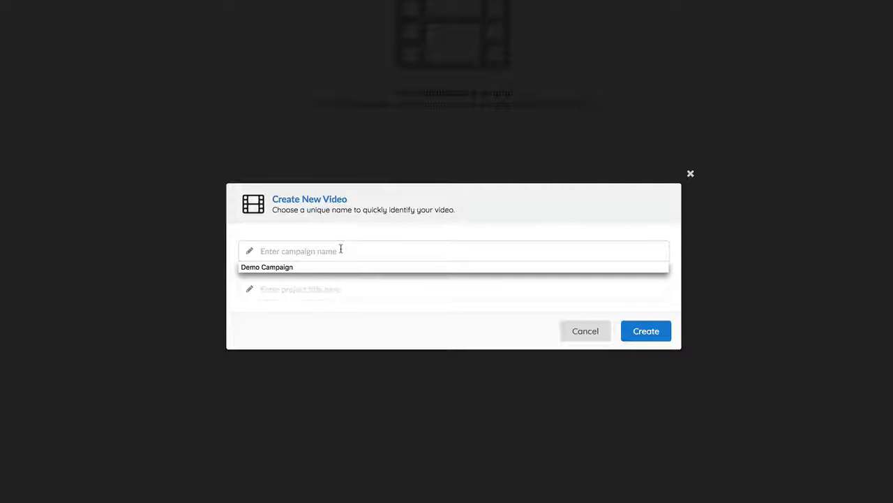
text(Test)
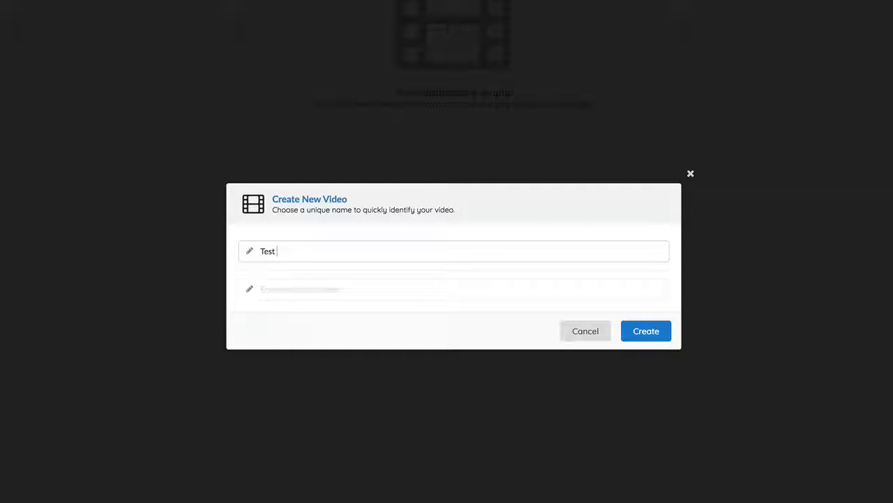
text( Campaign)
key(Tab)
text(Demo #)
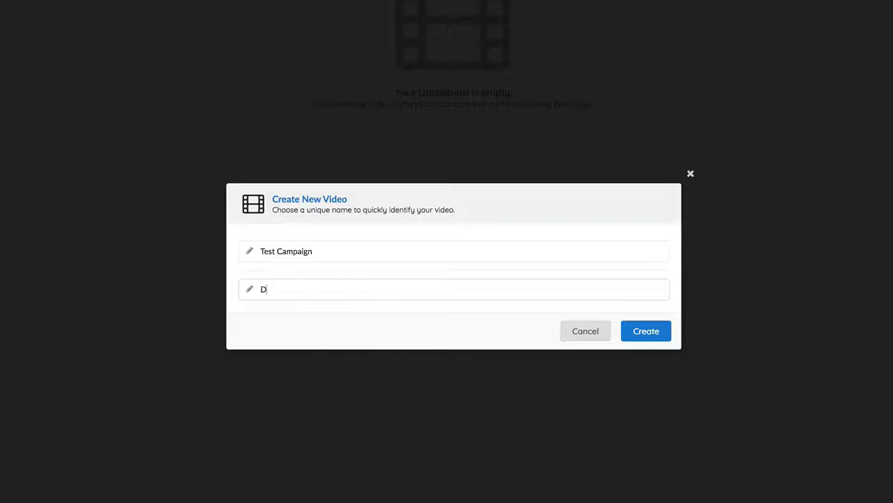
text(1)
click(642, 333)
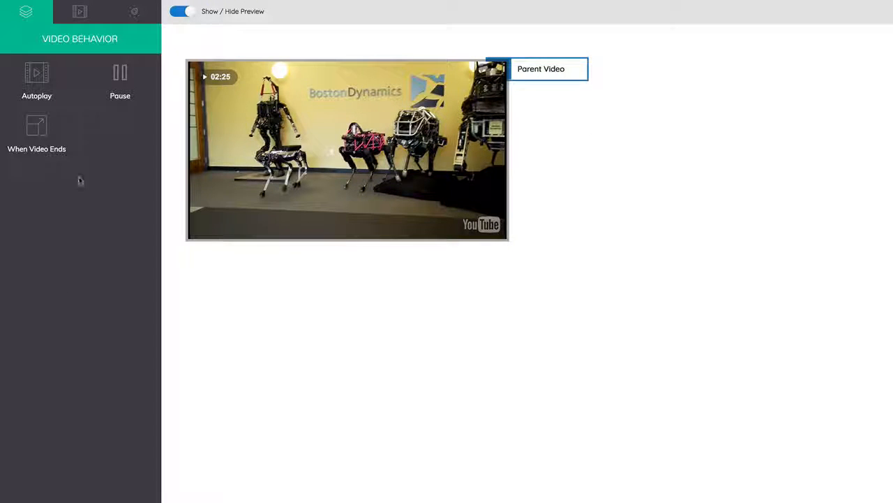
Step: Move the Parent Video node slightly down and away from the video preview
drag(574, 73, 616, 116)
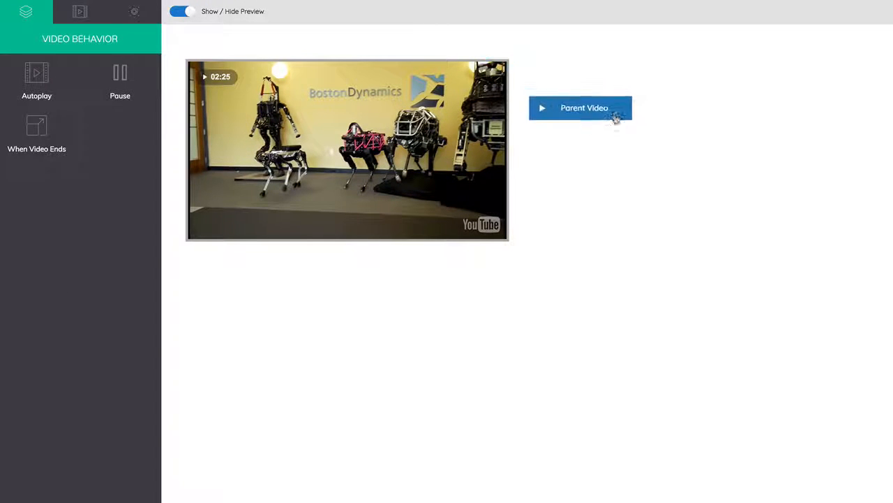
click(416, 34)
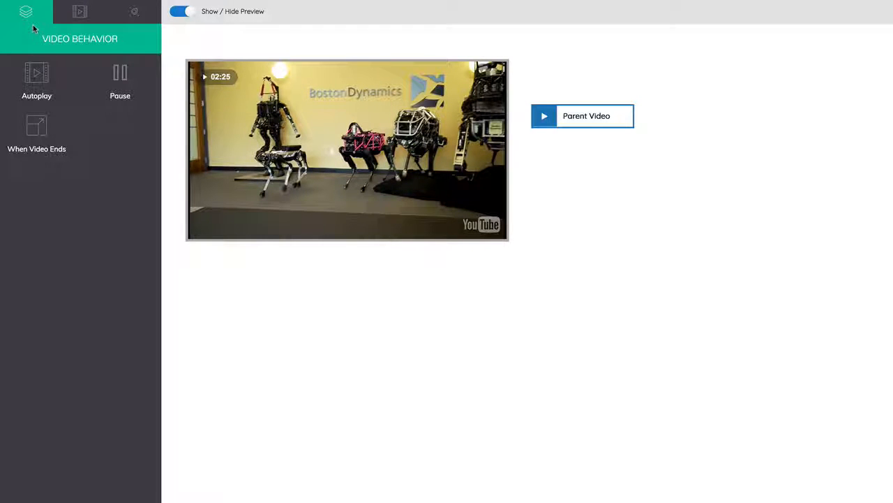
Step: Look over the Video Appearance and Watermark setting categories and return to Video Behavior
click(80, 20)
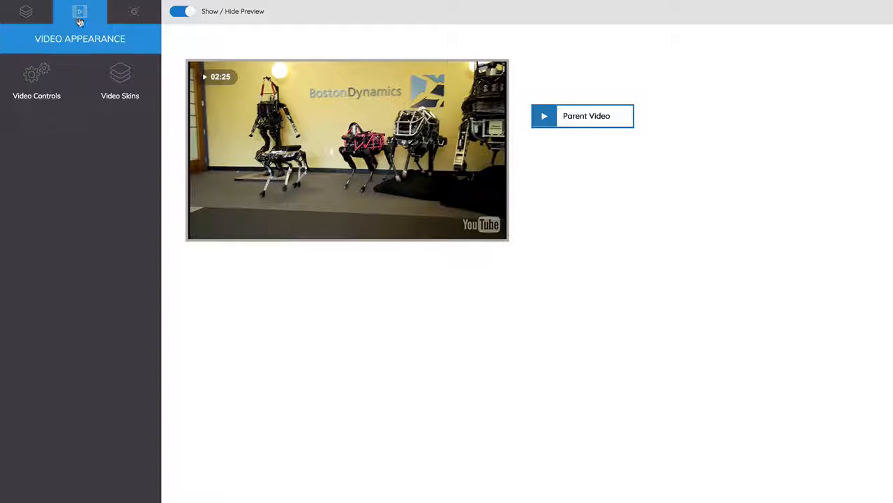
click(133, 18)
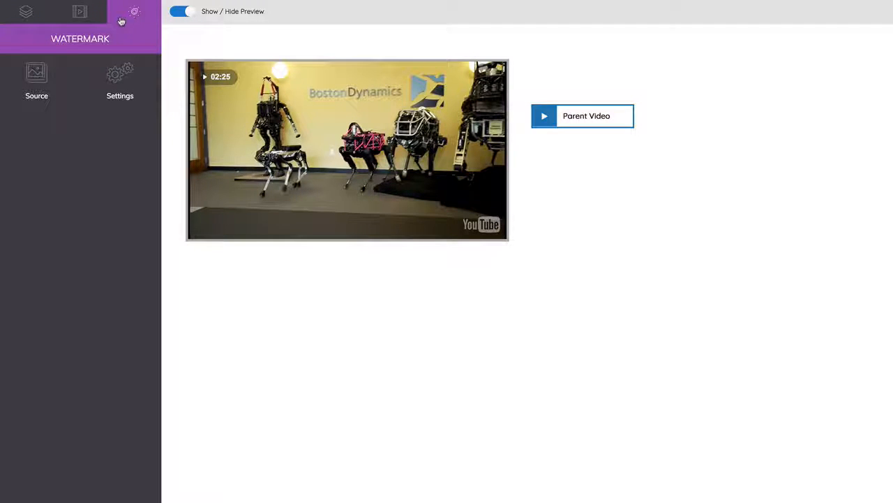
click(39, 22)
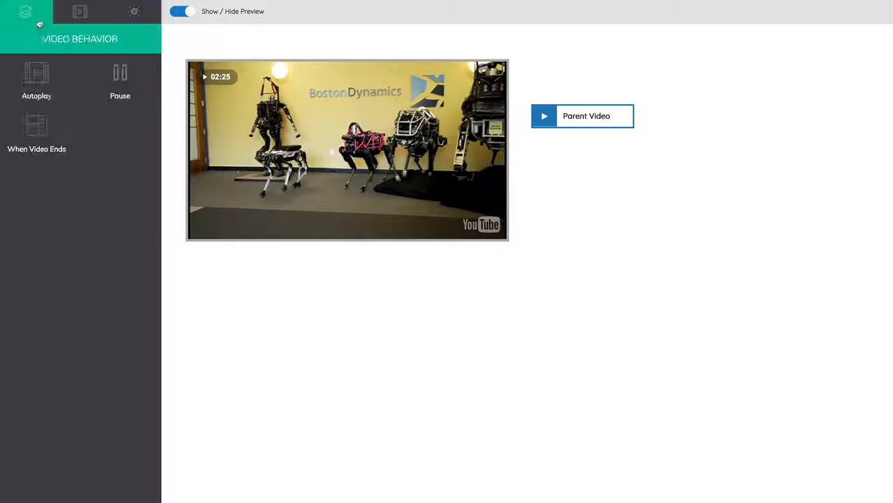
Step: Open the autoplay settings and toggle Resume Where Viewer Left Off off and back on
click(42, 93)
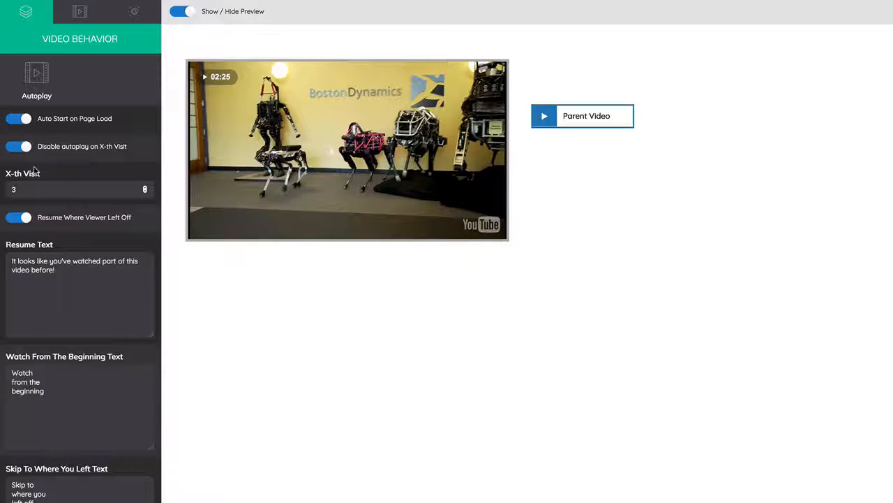
click(18, 222)
click(17, 222)
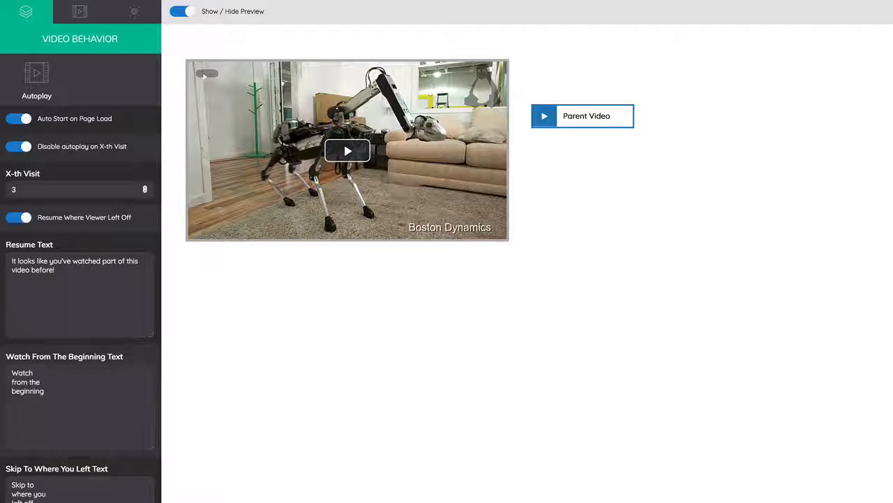
Step: Review the pause settings and the available actions for when the video ends
click(36, 296)
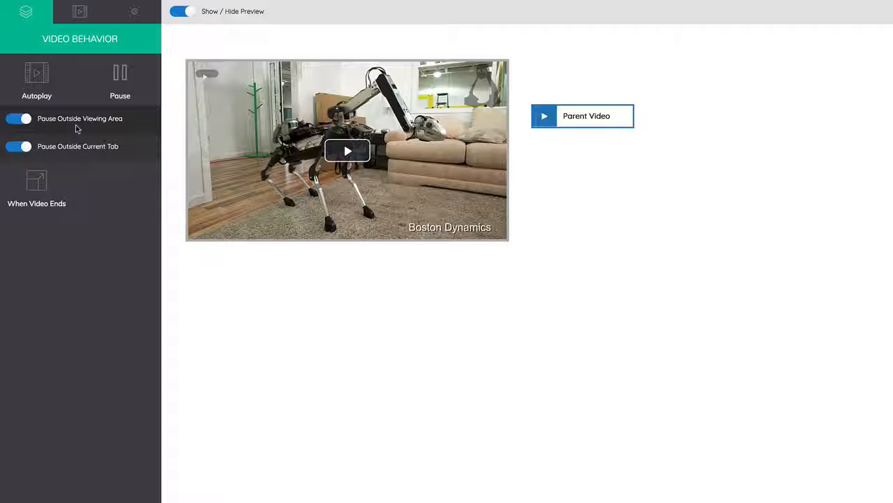
click(57, 199)
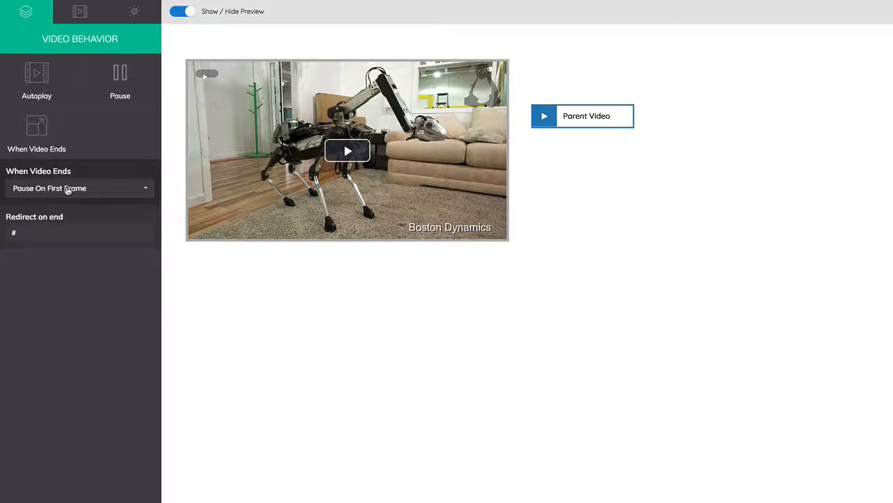
click(69, 189)
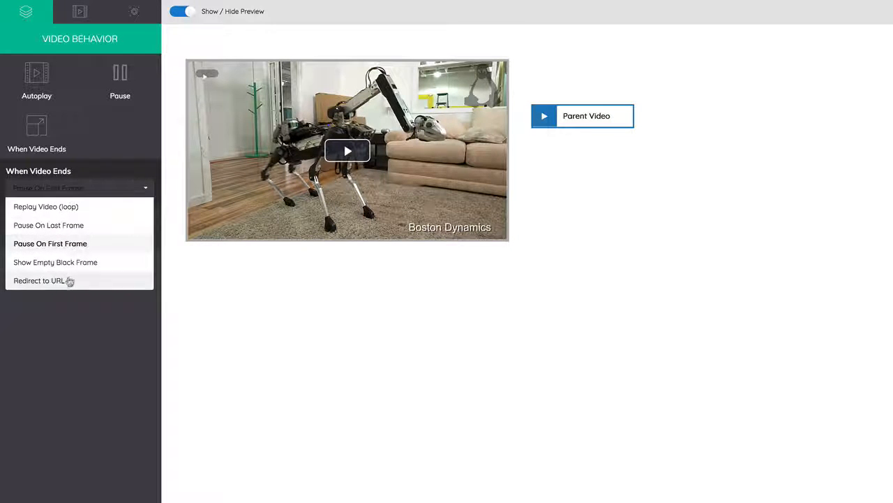
click(75, 315)
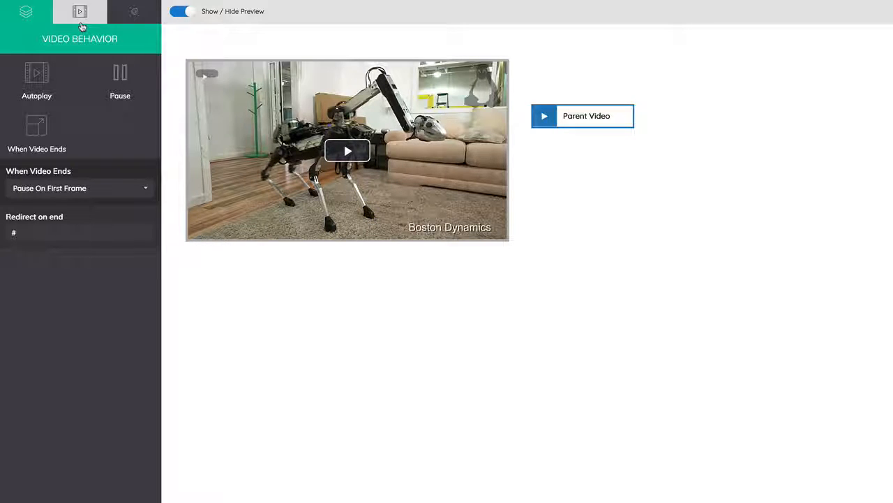
Step: Open the Video Controls appearance settings and toggle the Middle Play Button off and back on
click(81, 21)
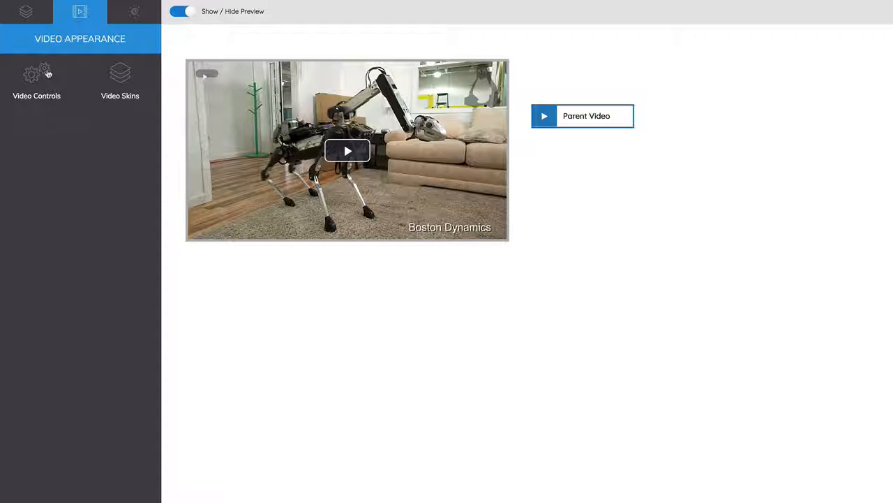
click(48, 74)
click(23, 124)
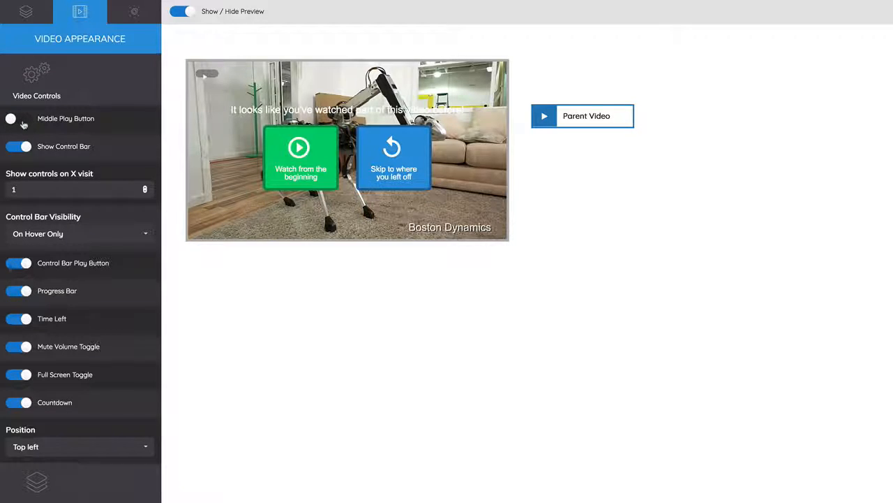
click(23, 123)
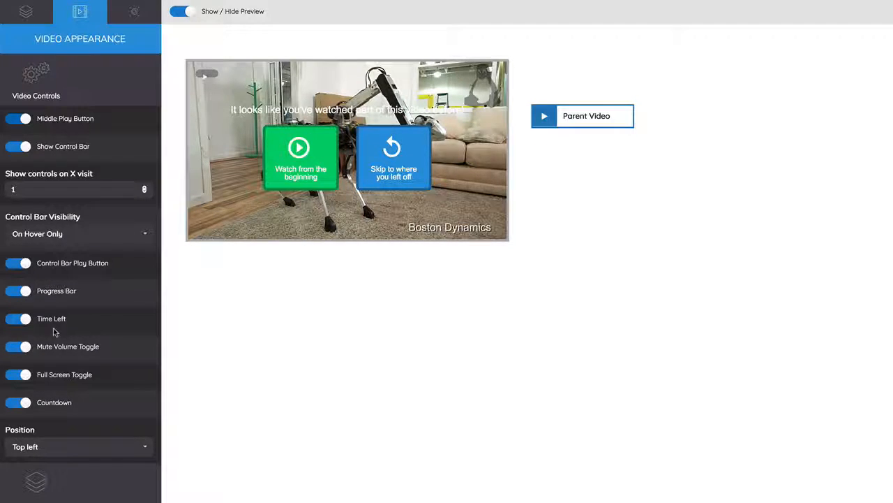
Step: Review the list of available video skins without choosing a different one
click(61, 475)
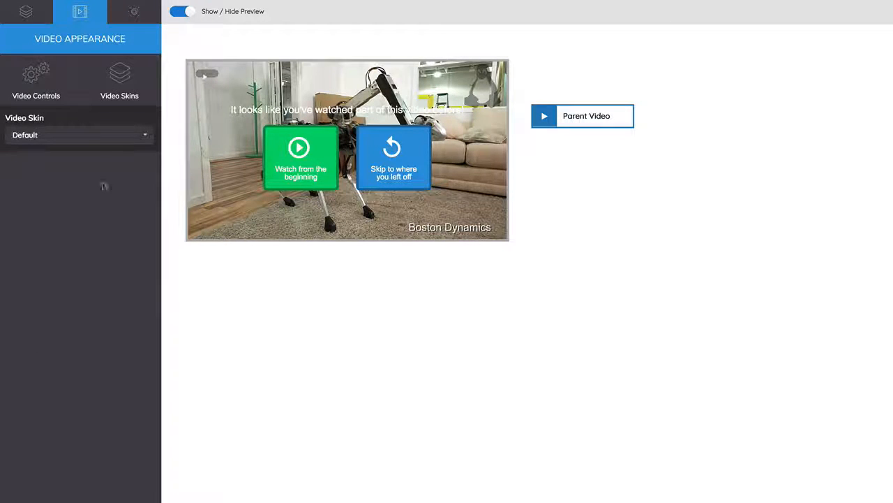
click(88, 139)
scroll(83, 183, down, 1)
scroll(84, 192, down, 1)
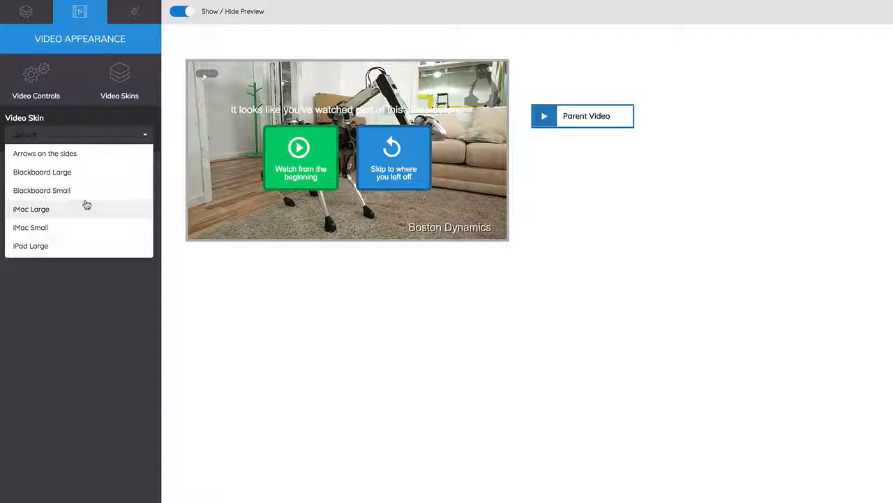
scroll(82, 217, down, 1)
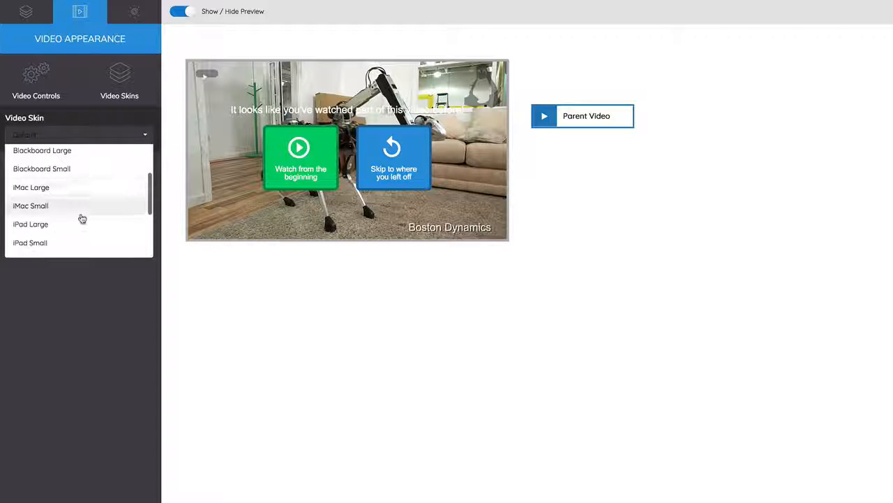
scroll(82, 217, down, 4)
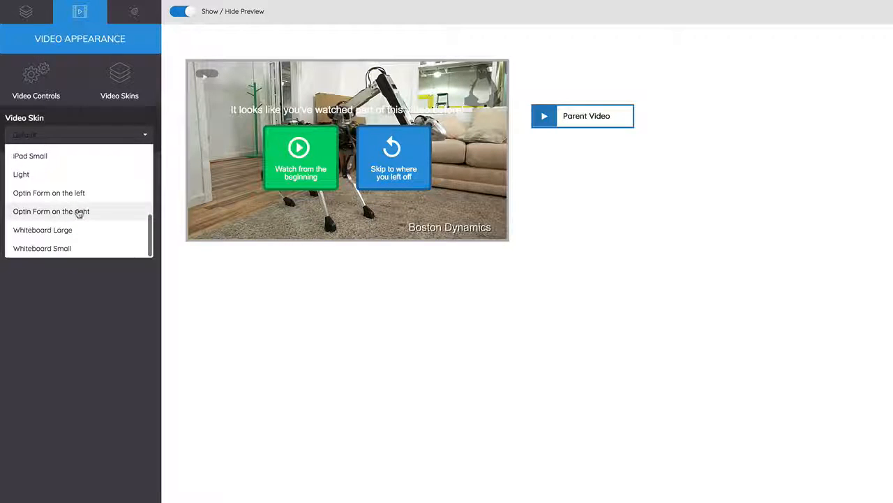
click(67, 138)
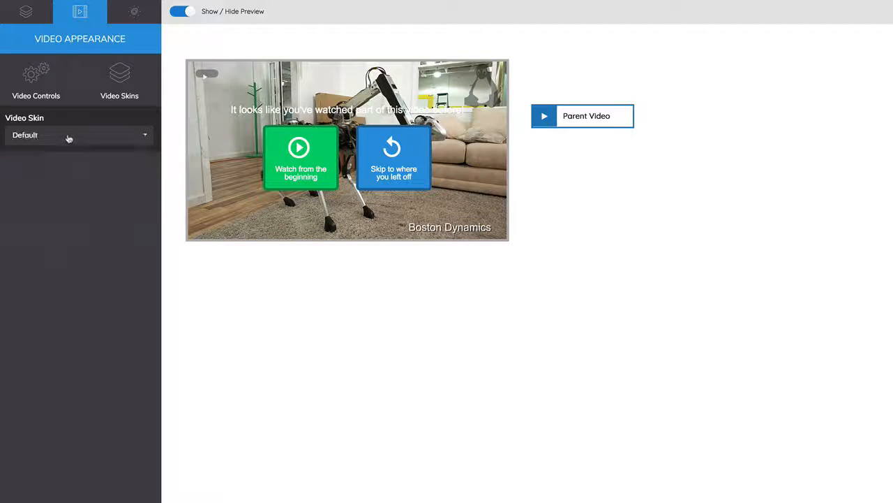
Step: Check the watermark's image source and slightly increase the watermark size
click(133, 21)
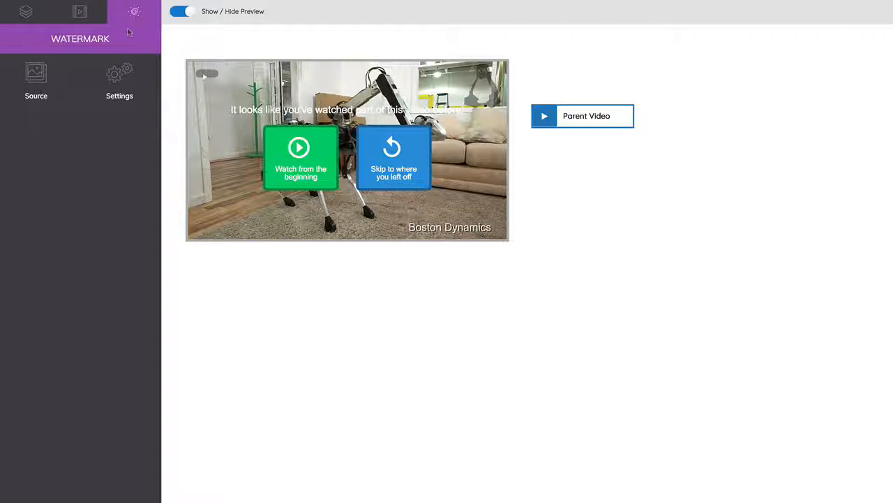
click(64, 79)
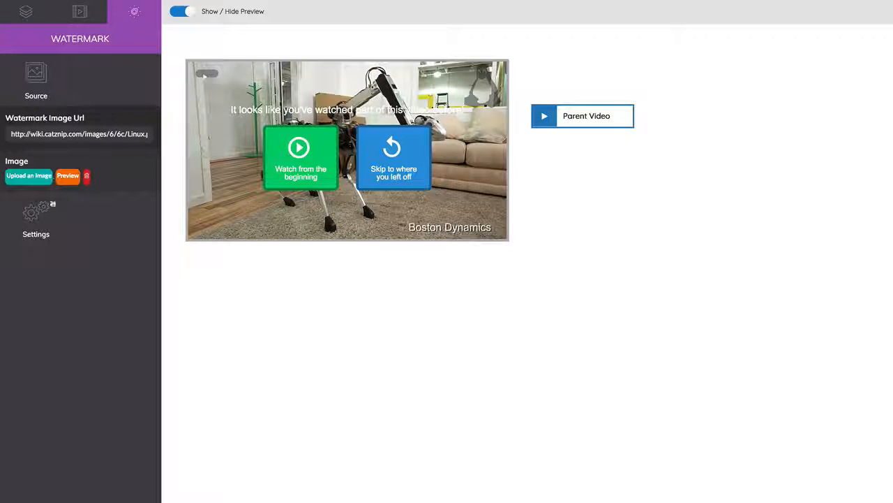
click(41, 222)
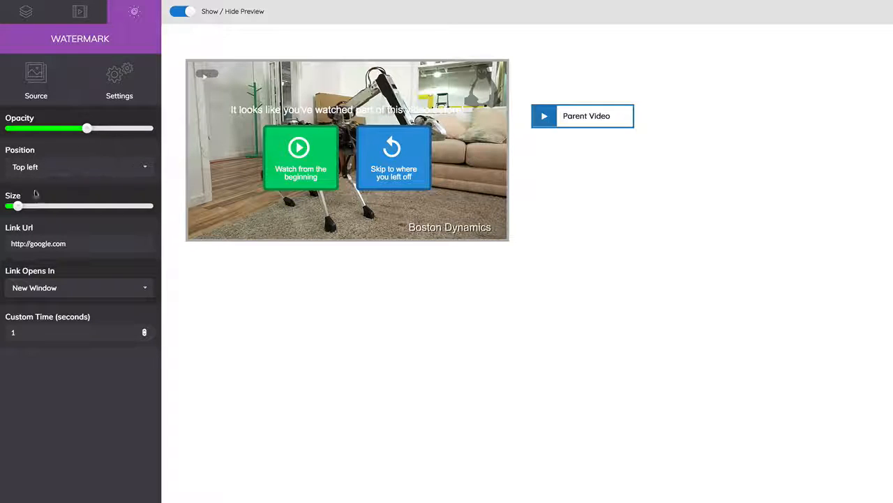
mouse_move(26, 209)
mouse_down()
mouse_move(75, 208)
mouse_move(23, 213)
mouse_up()
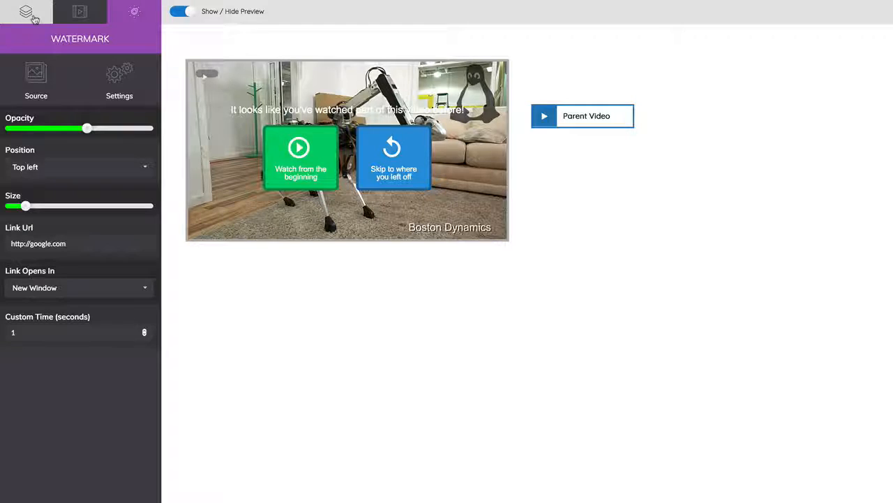
click(32, 17)
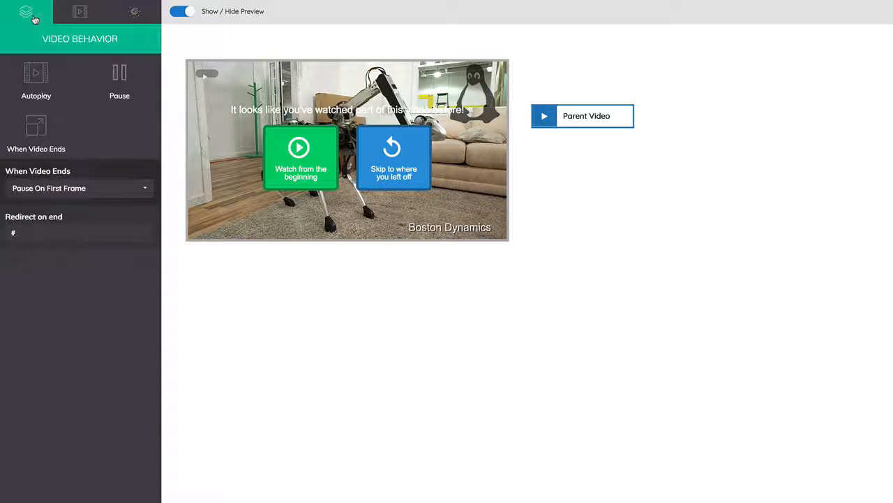
click(580, 117)
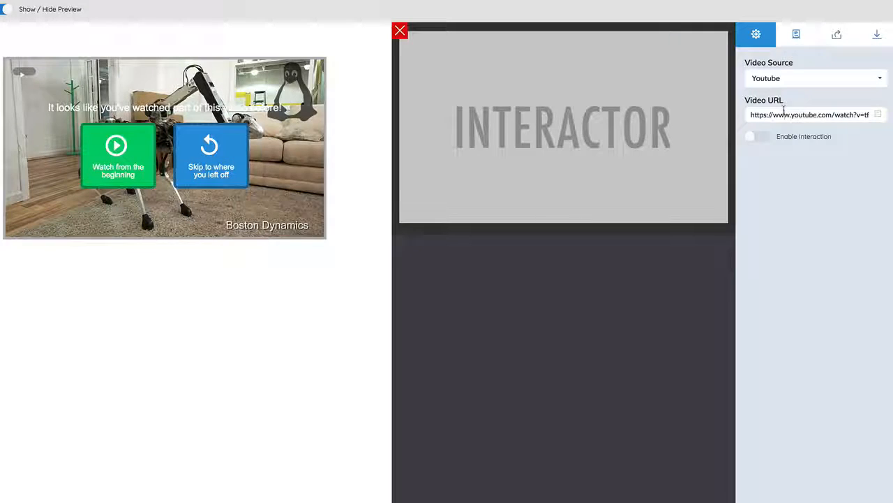
click(787, 114)
text(https://youtu.be/dVkK36KOcqs)
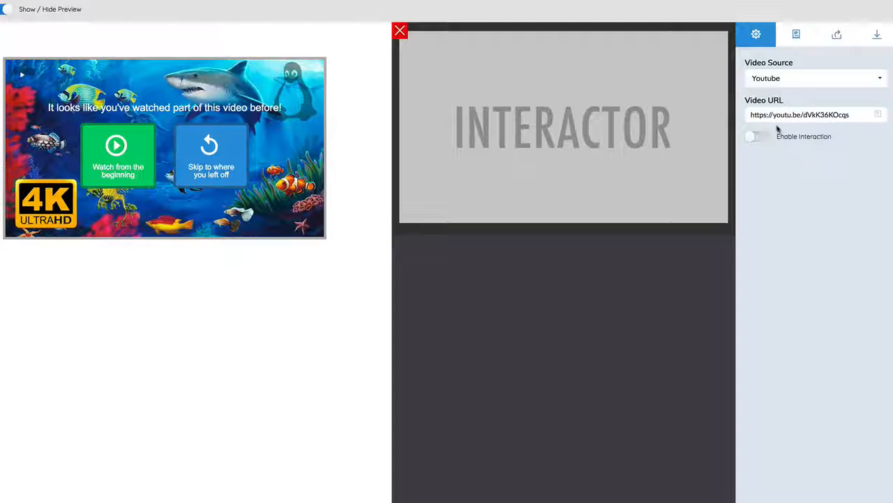
click(782, 81)
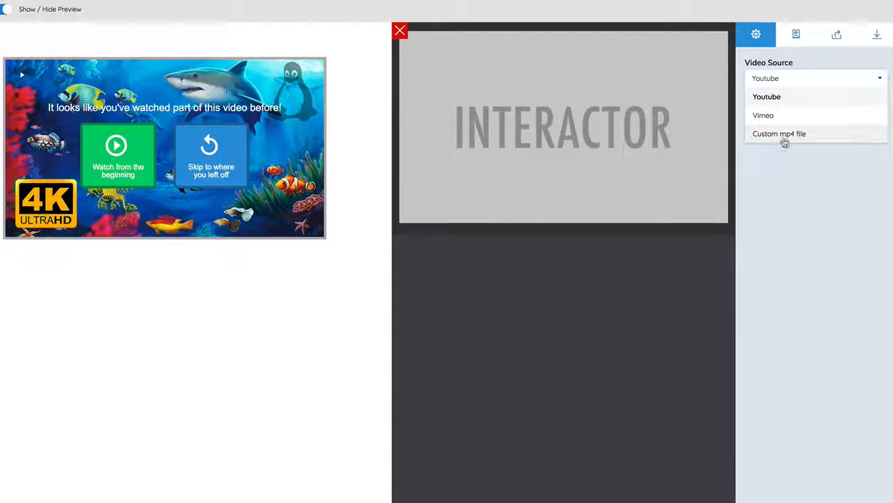
click(801, 67)
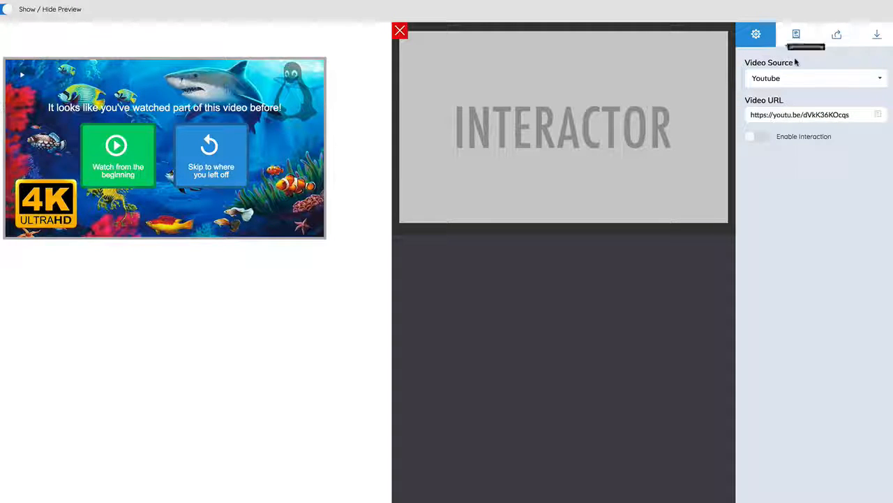
Step: Enable the lead capture form for the Parent Video
click(795, 38)
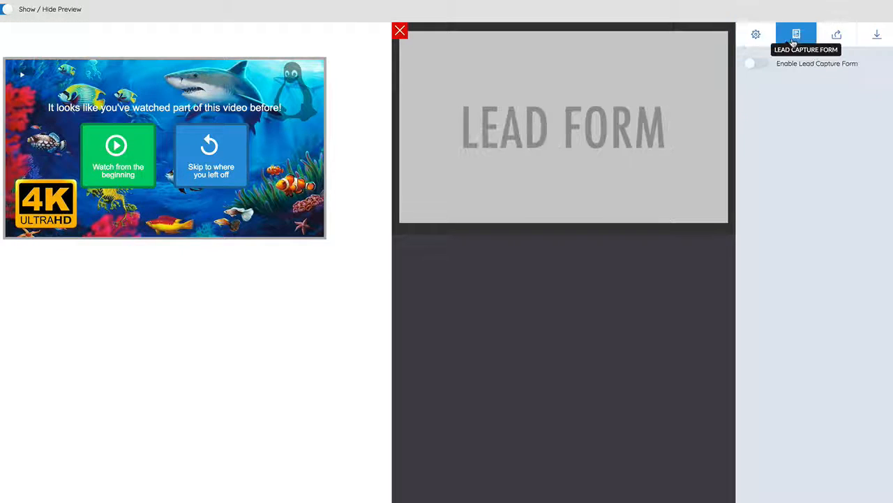
click(761, 66)
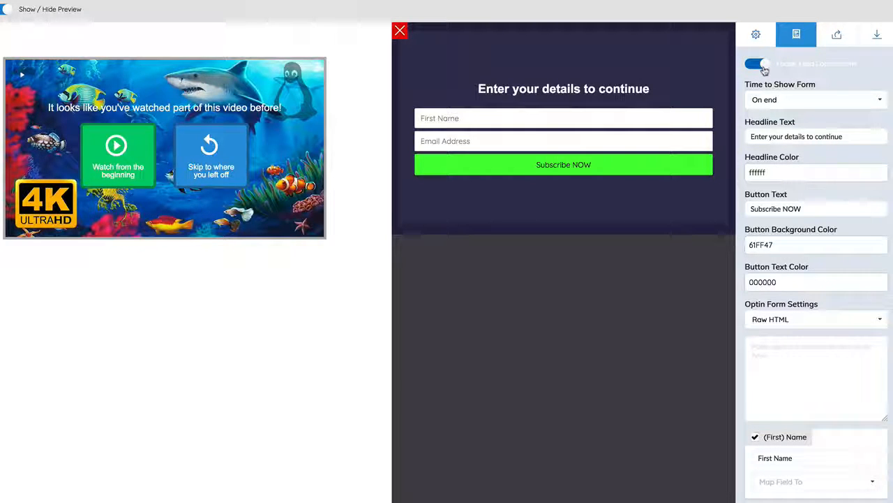
Step: Set the lead capture form to show On end and review the rest of the form's settings
click(774, 103)
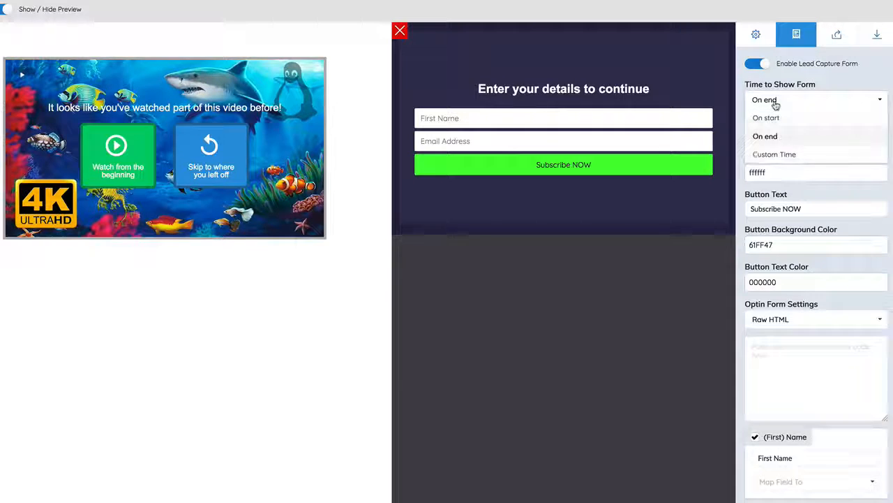
click(779, 142)
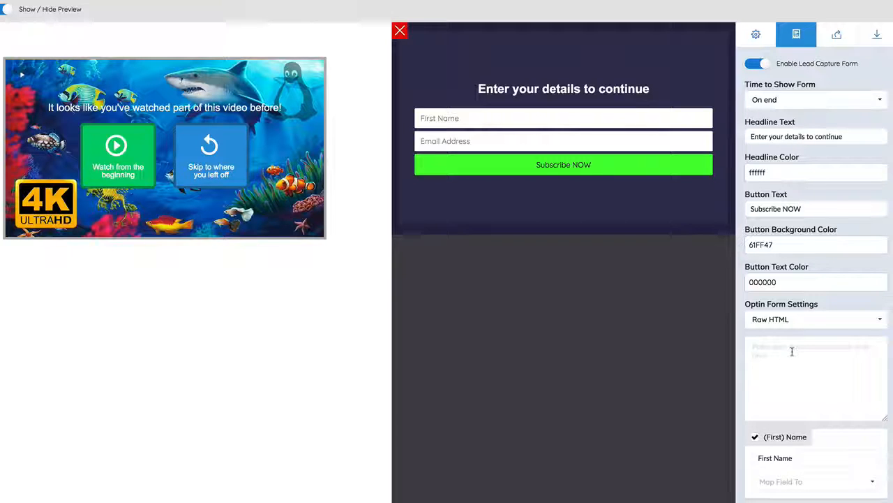
scroll(791, 370, down, 1)
scroll(791, 363, up, 1)
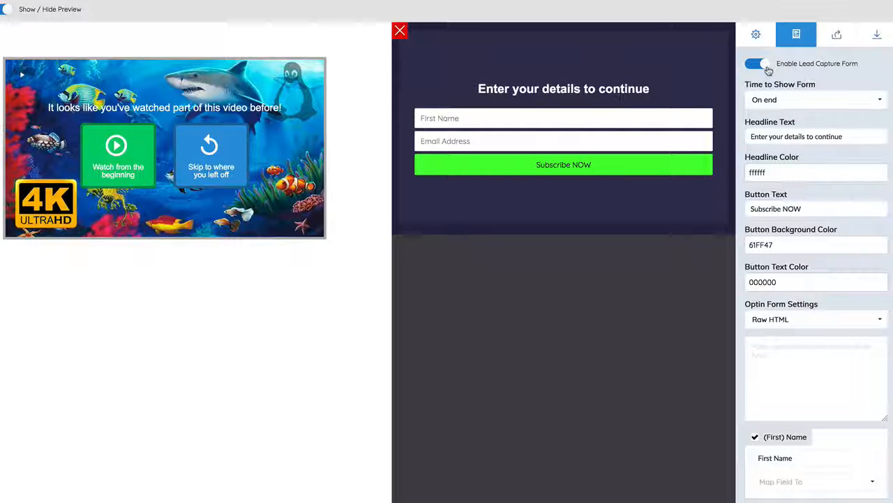
Step: Enable the share gateway for the Parent Video and show it at a custom time of 5 seconds
click(838, 35)
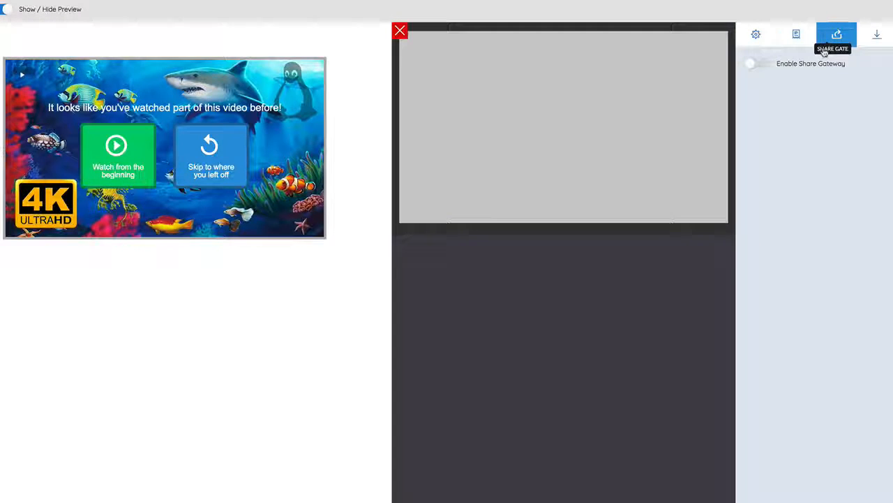
click(759, 65)
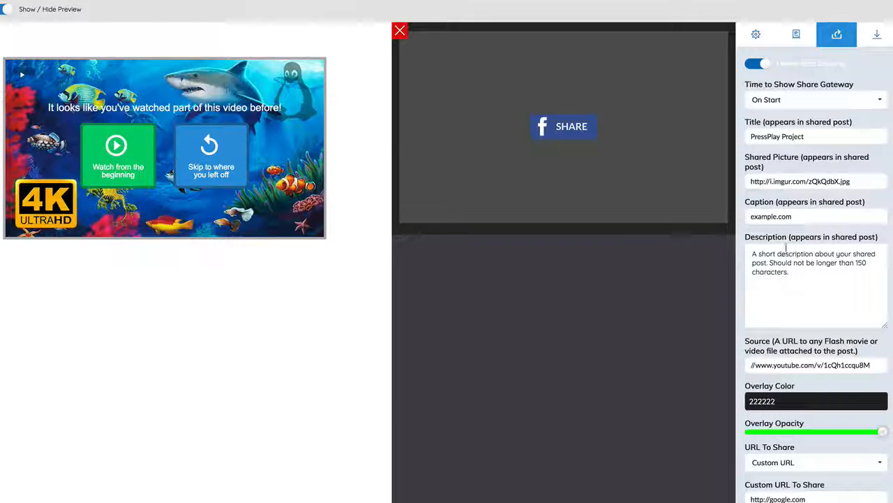
click(778, 100)
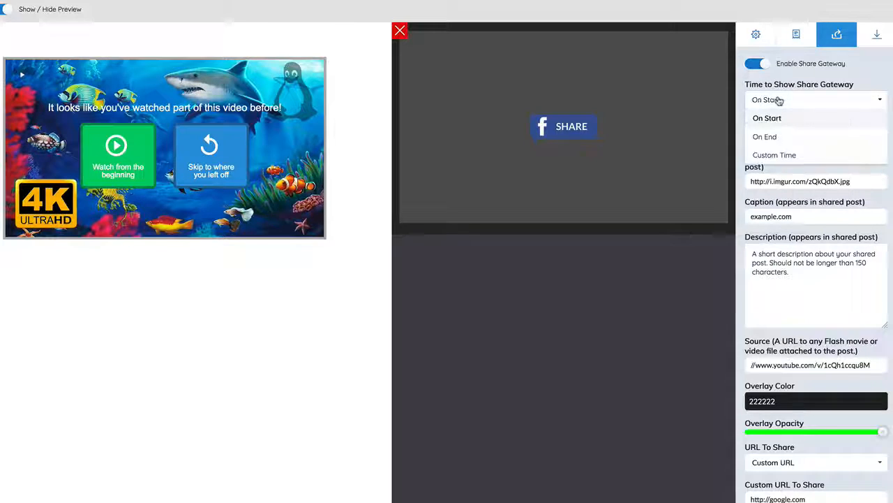
click(775, 155)
drag(766, 146, 734, 145)
text(5)
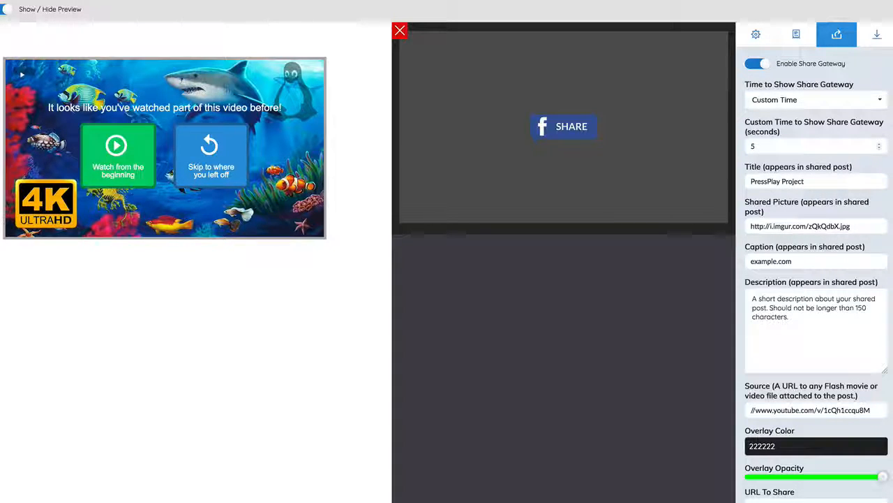
Step: Enable the CTA for the Parent Video, show it at 10 seconds and enable its skip button
click(884, 40)
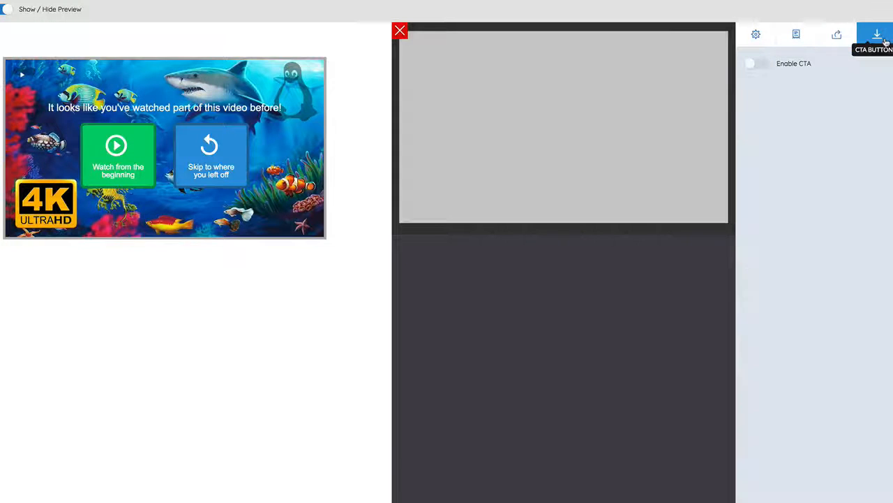
click(762, 65)
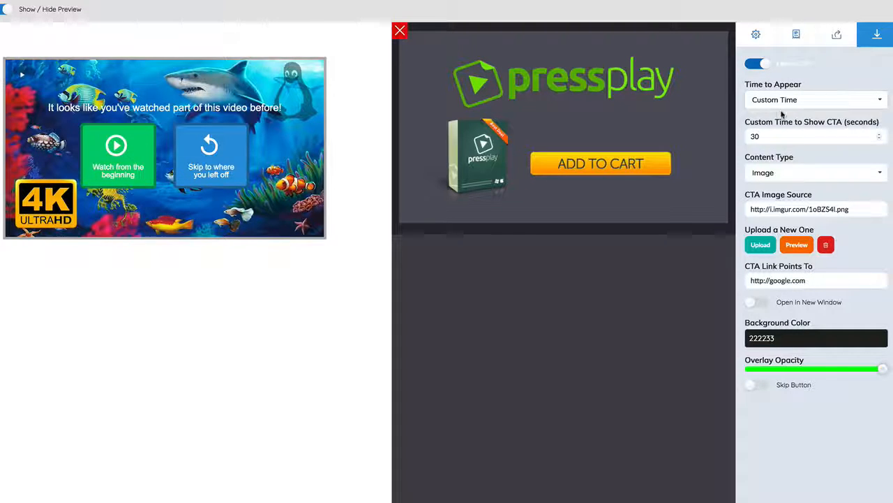
double_click(757, 136)
text(1)
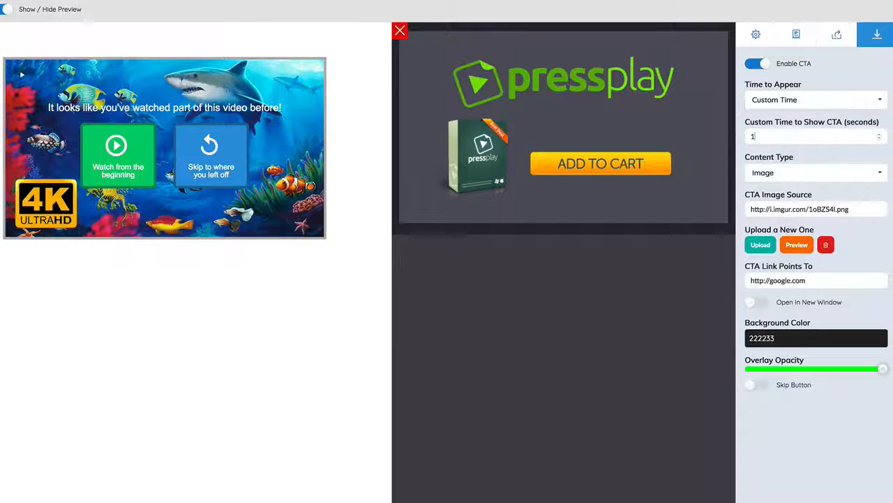
text(0)
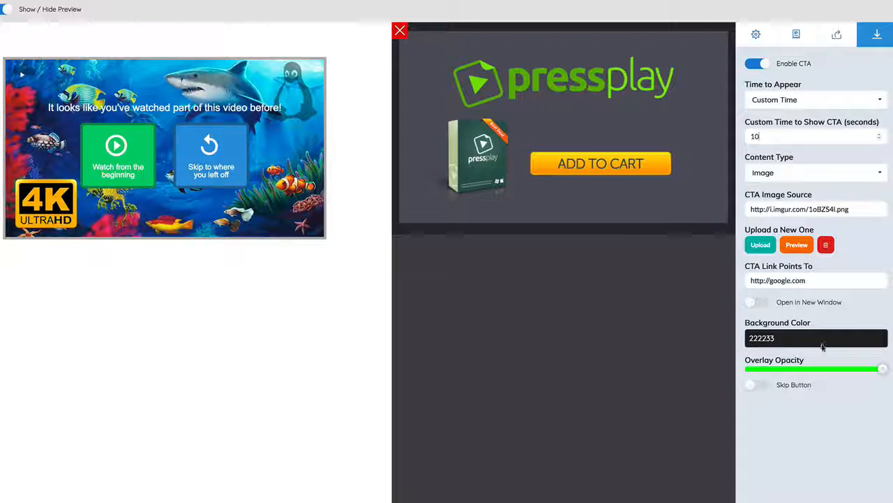
click(759, 385)
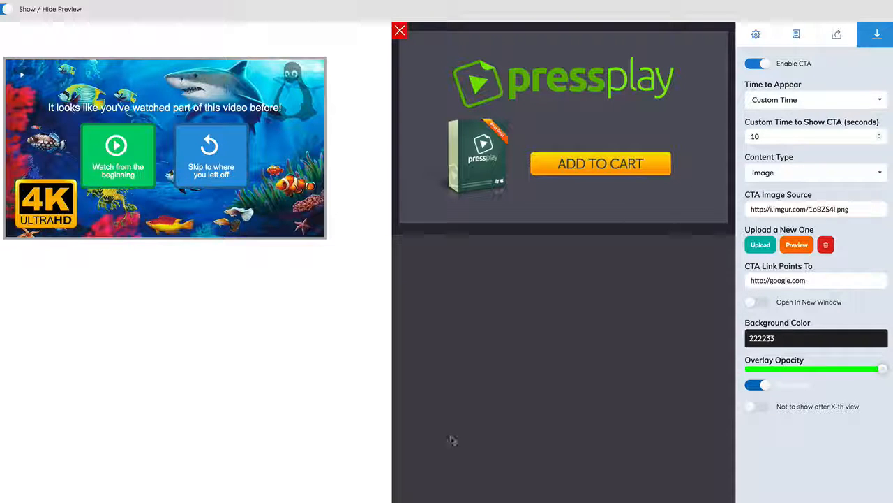
Step: Try to close the Parent Video's settings, dismiss the field-mapping alert and return to the lead capture form
click(398, 32)
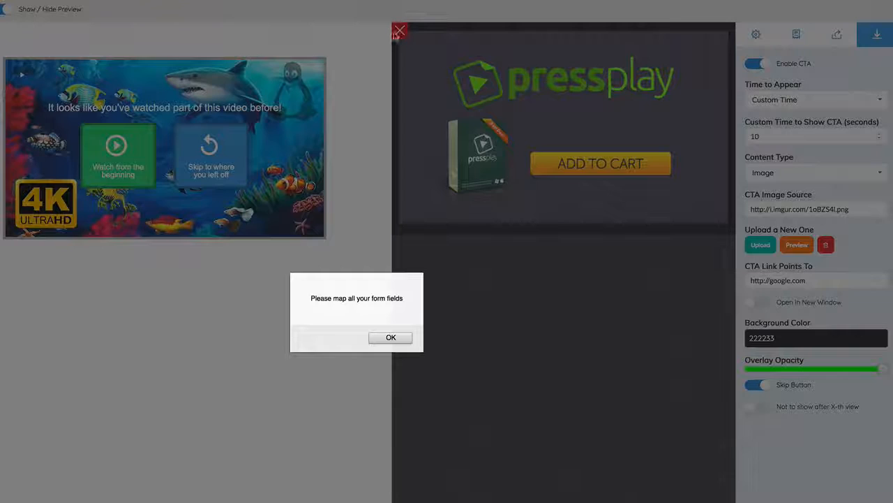
click(390, 337)
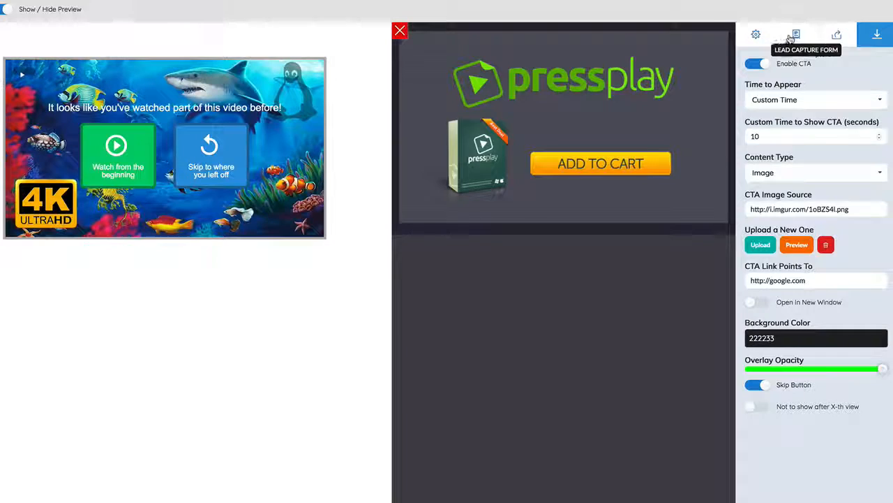
click(792, 36)
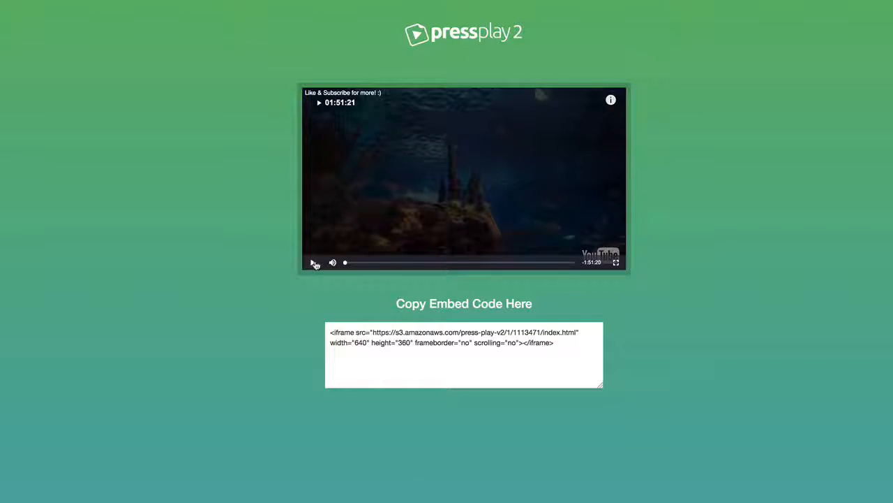
Step: Play the published video, skip the share gateway and CTA, jump near its end, and select the embed code
click(314, 263)
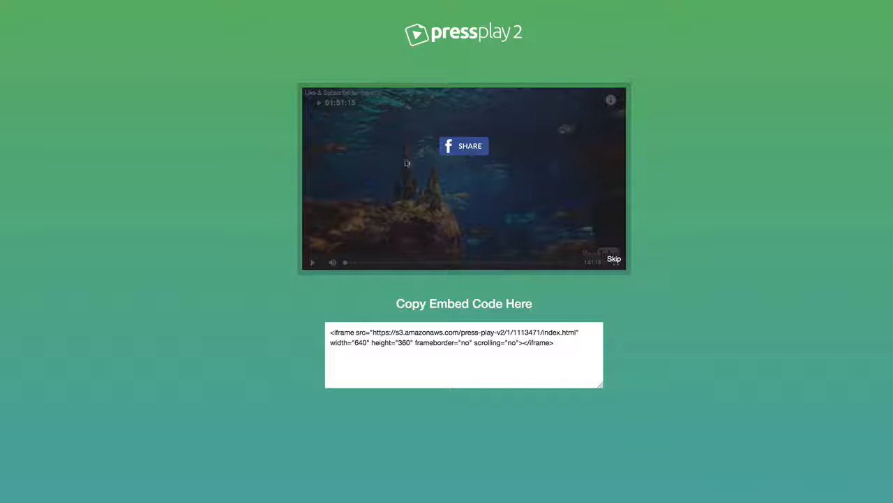
click(614, 260)
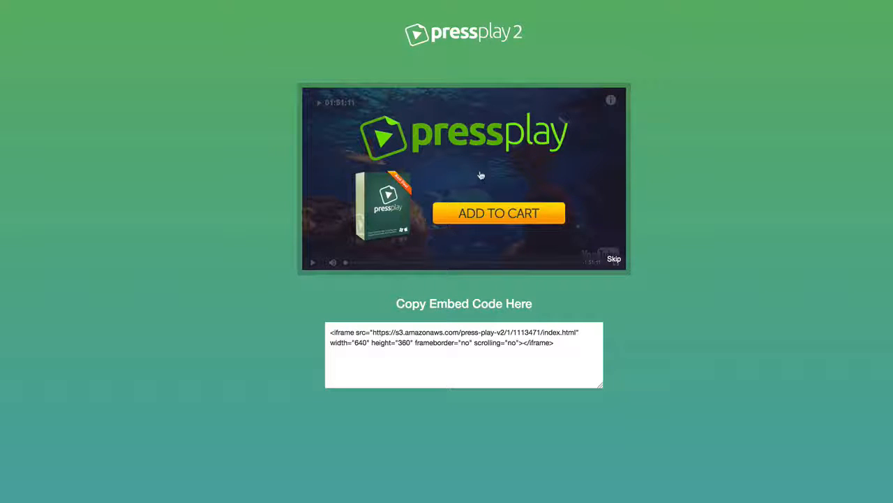
click(614, 258)
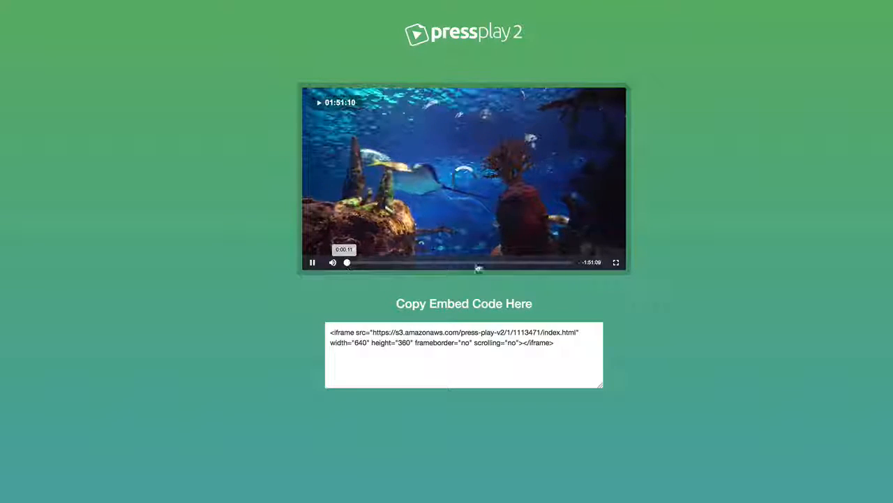
click(566, 263)
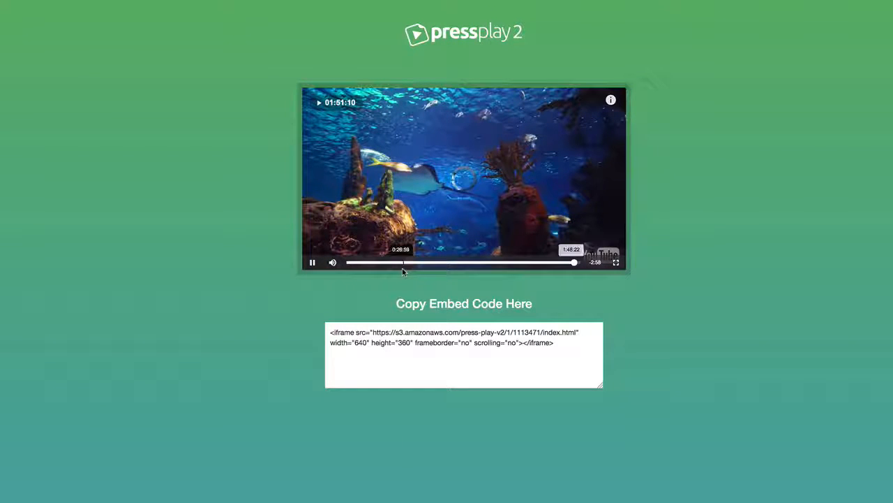
click(578, 263)
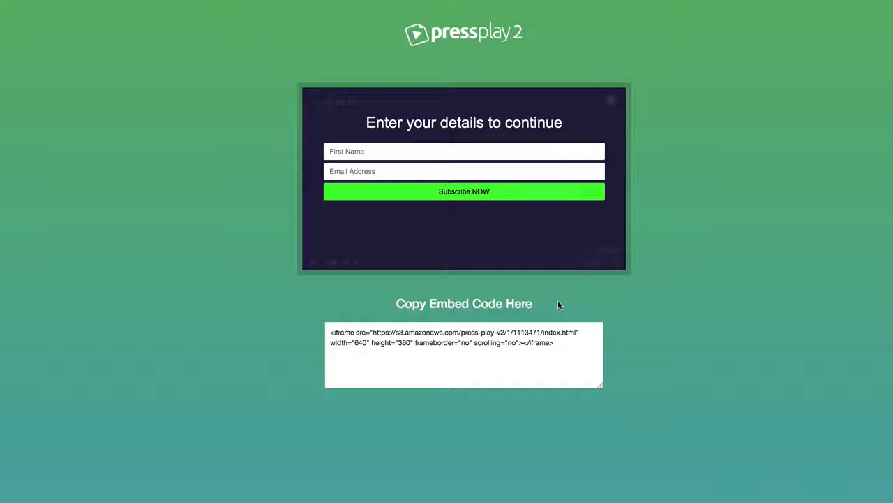
drag(572, 367, 313, 335)
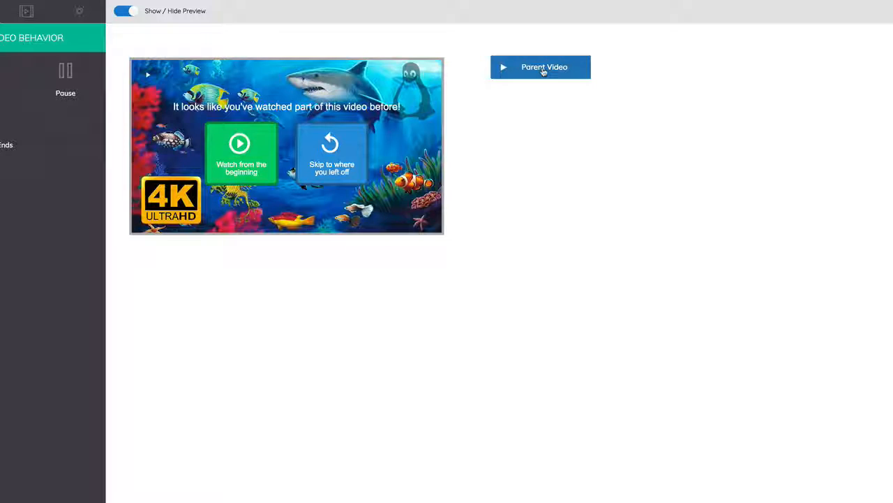
Step: Enable interaction for the Parent Video, then close and reopen its settings
click(544, 72)
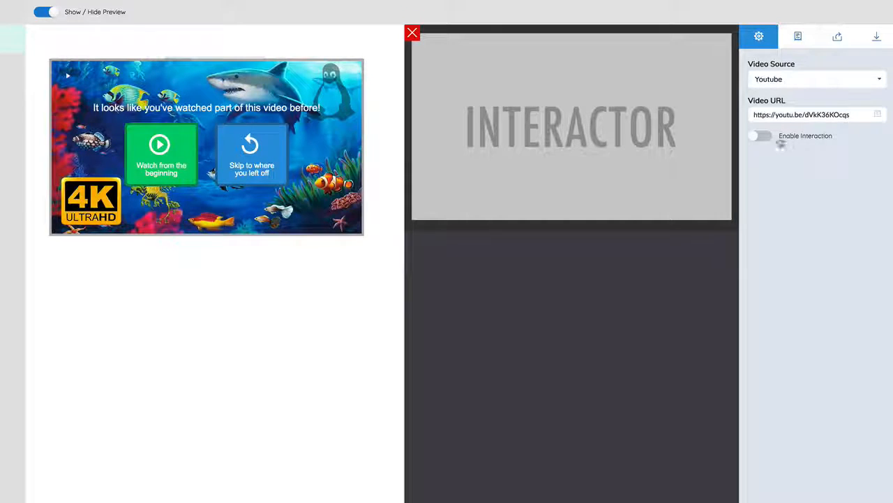
click(762, 137)
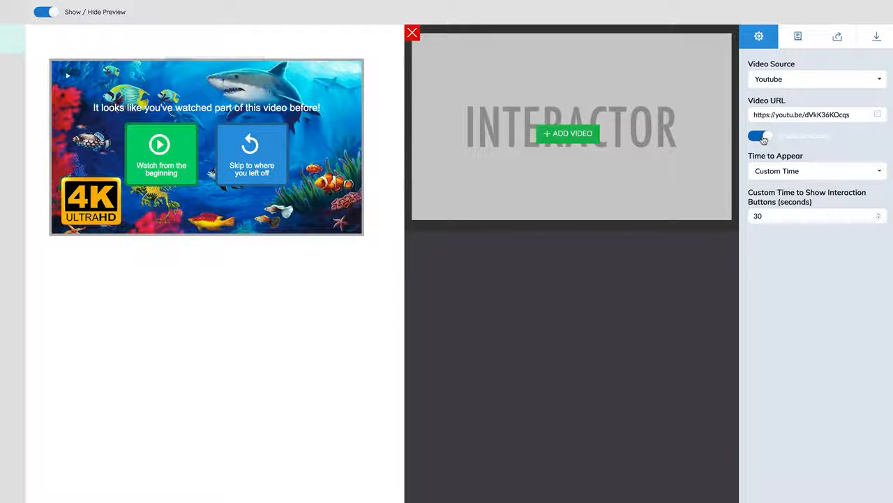
click(413, 35)
click(472, 73)
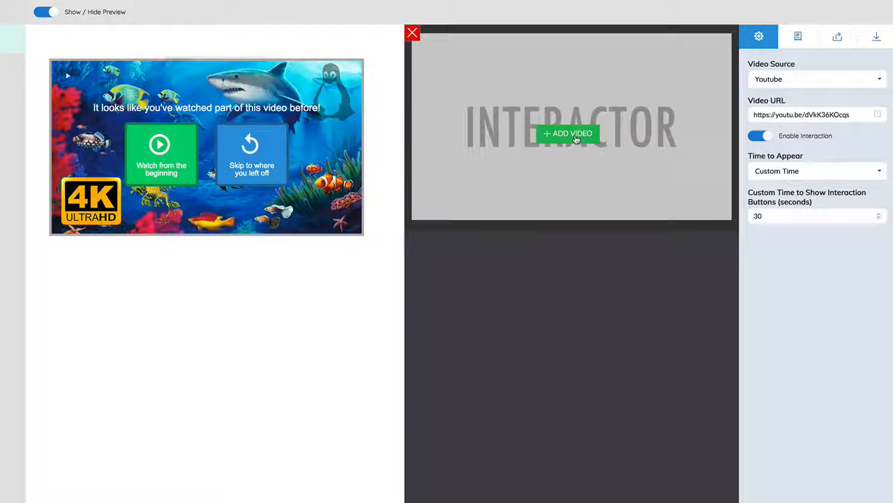
click(576, 140)
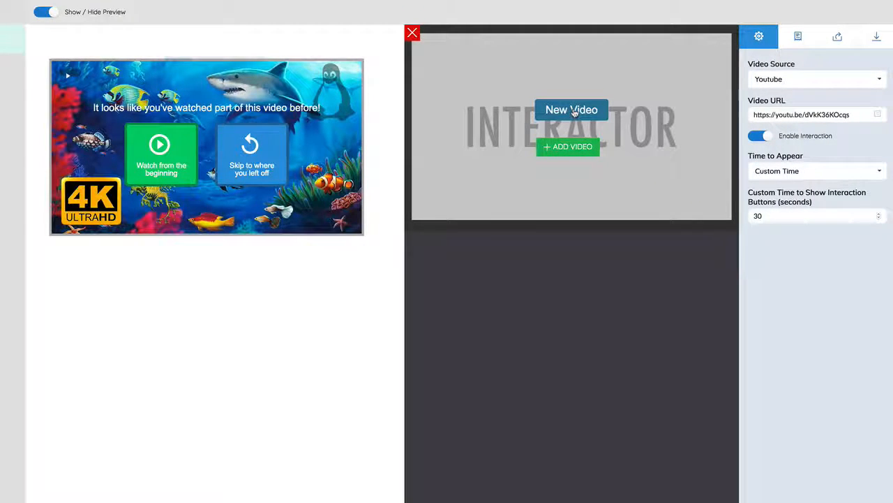
click(574, 112)
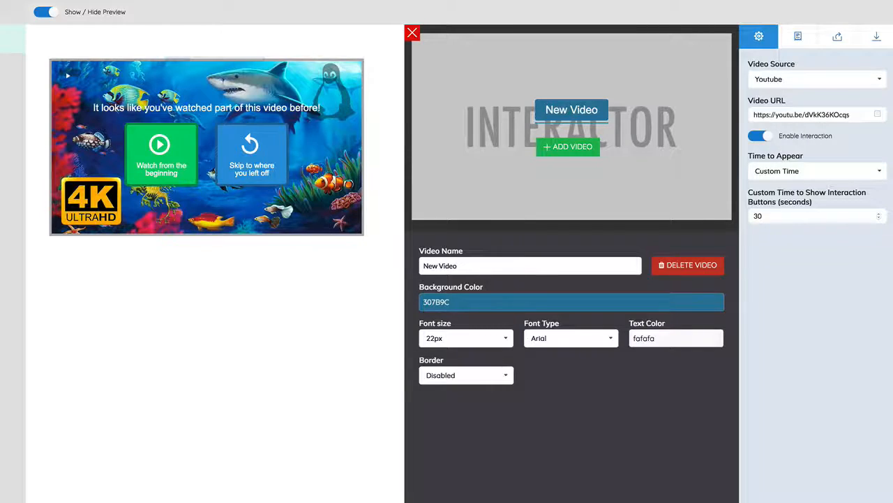
key(super+Tab)
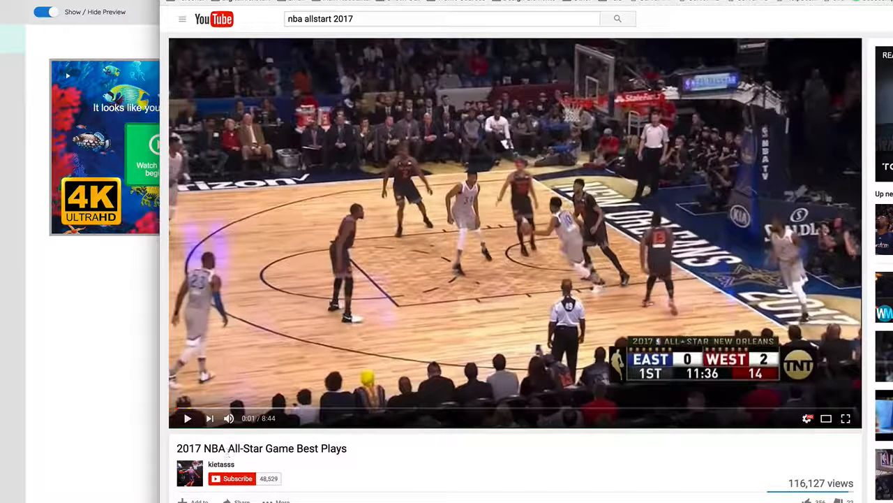
click(124, 454)
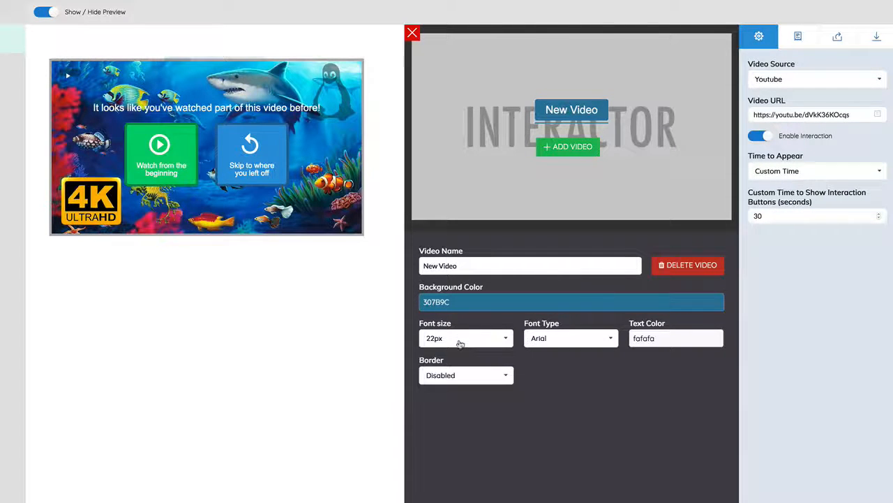
triple_click(803, 113)
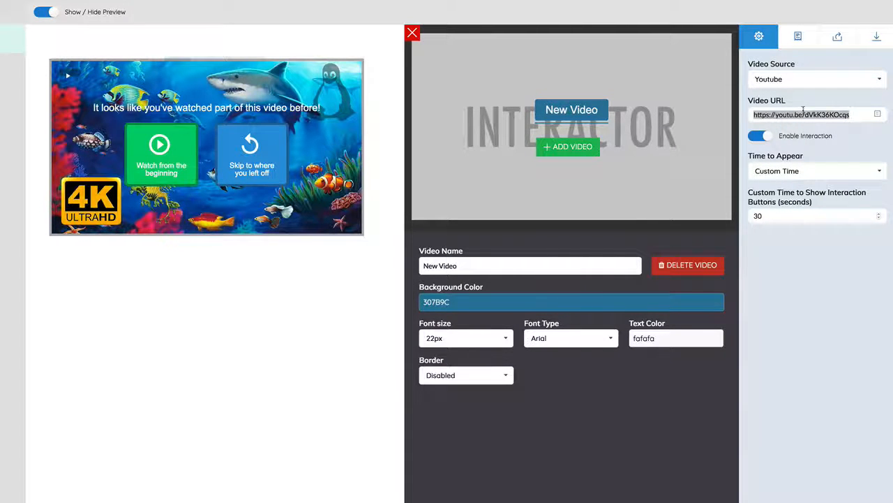
text(https://youtu.be/i5QlxzRM5BA)
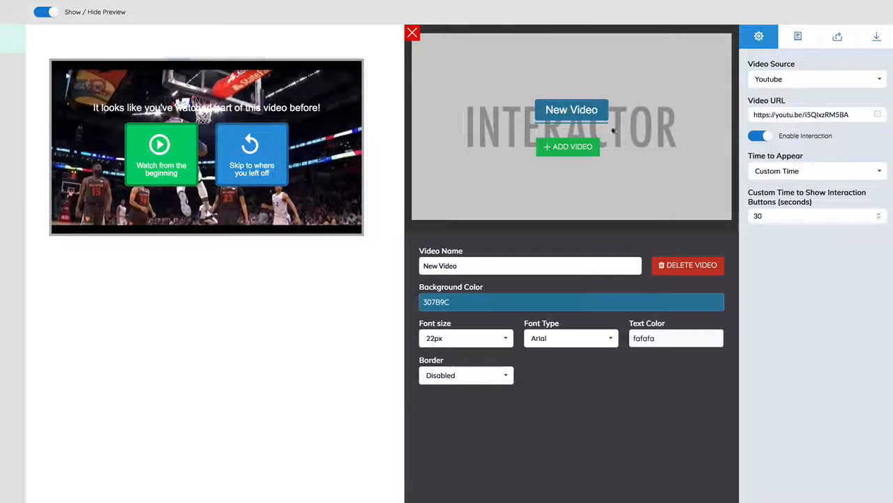
Step: Add a second interaction video and replace its URL with a pasted video link
click(574, 149)
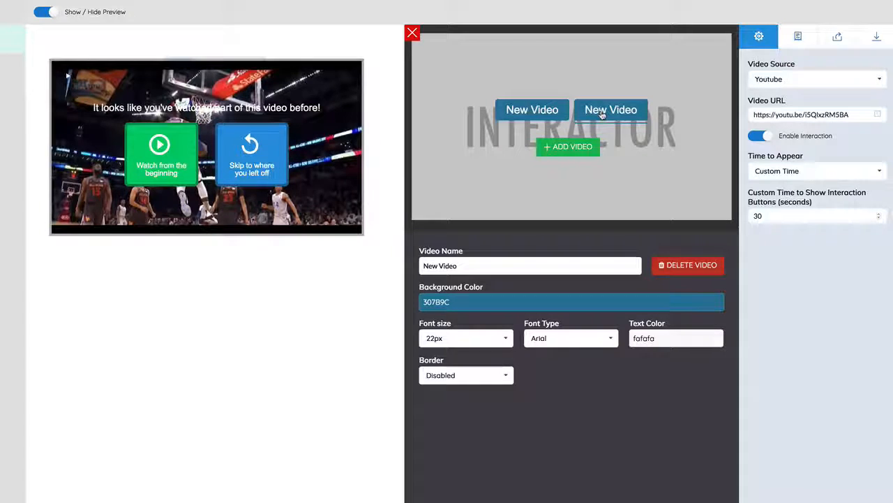
triple_click(816, 115)
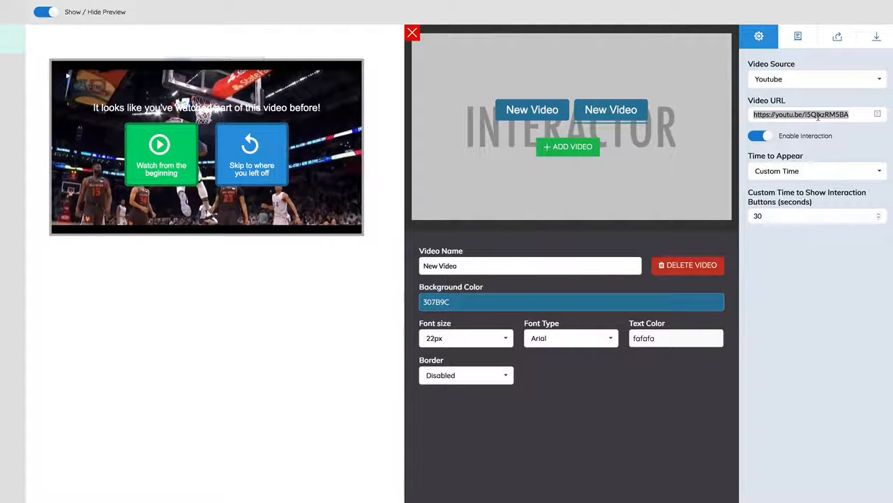
text(https://youtu.be/i5QlxzRM5BA)
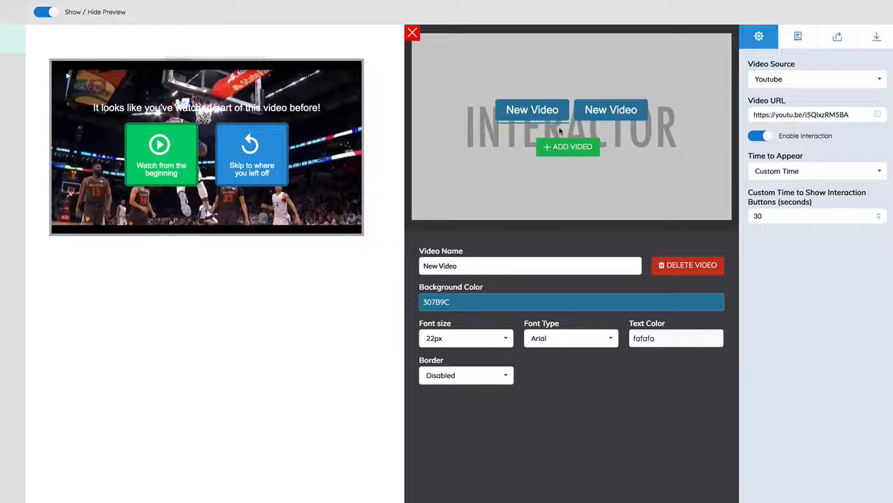
Step: Rename the first interaction video of the Parent Video as "Under 40"
drag(473, 265, 381, 259)
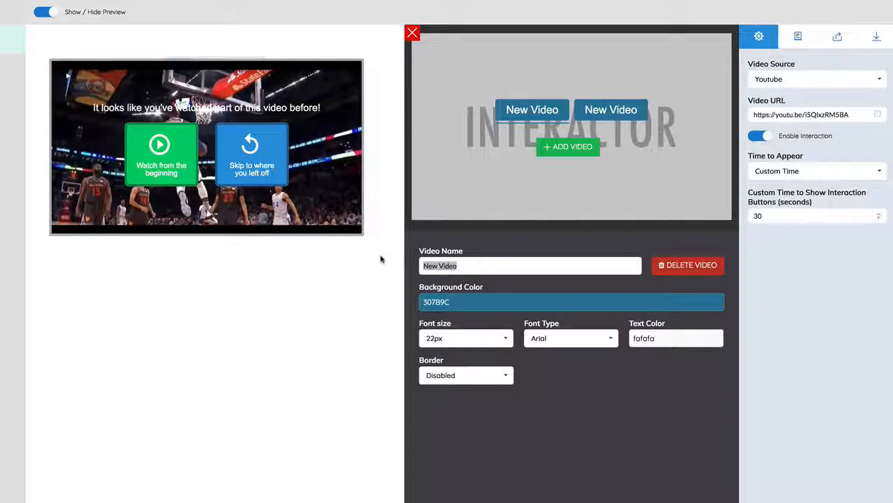
text(Are yo)
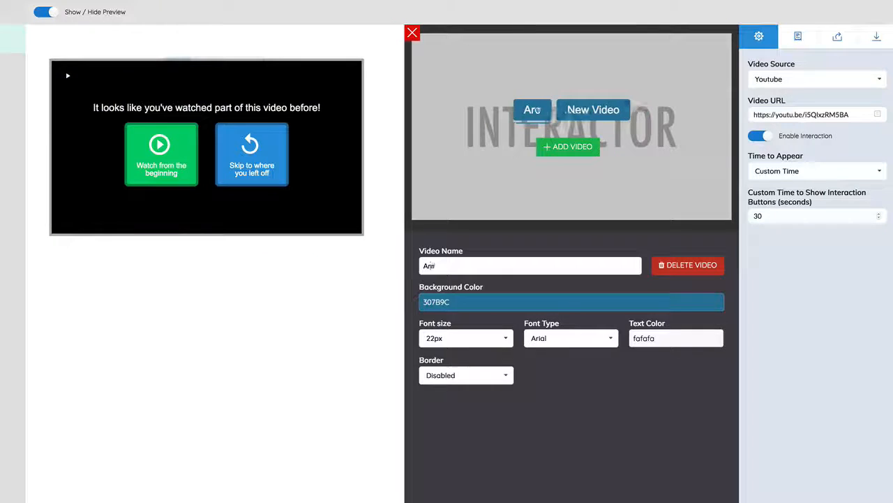
key(BackSpace)
key(BackSpace)
key(BackSpace)
key(BackSpace)
key(BackSpace)
key(BackSpace)
text(Unde)
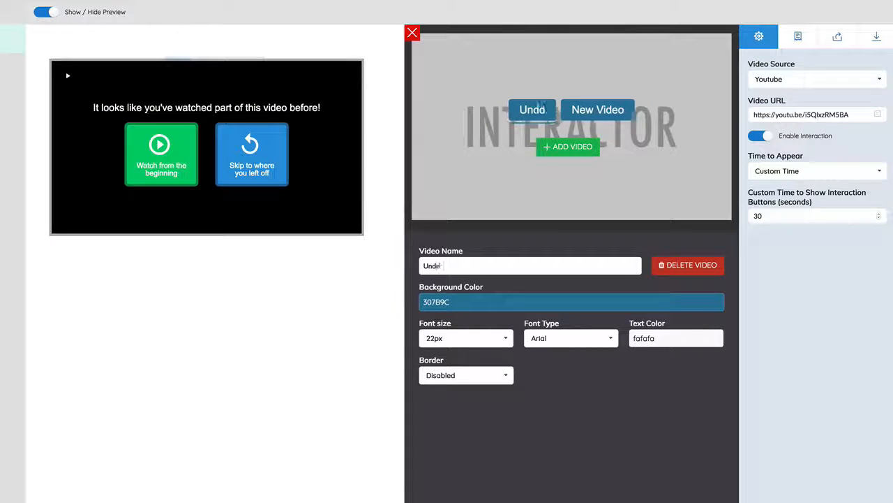
text(r 40)
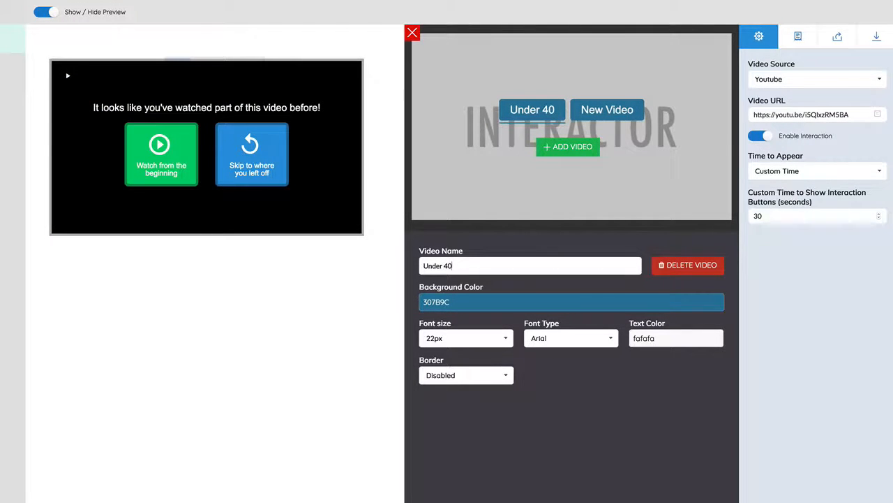
Step: Rename the second interaction video of the Parent Video as "Over 40+"
click(593, 116)
drag(461, 266, 379, 254)
text(Ov)
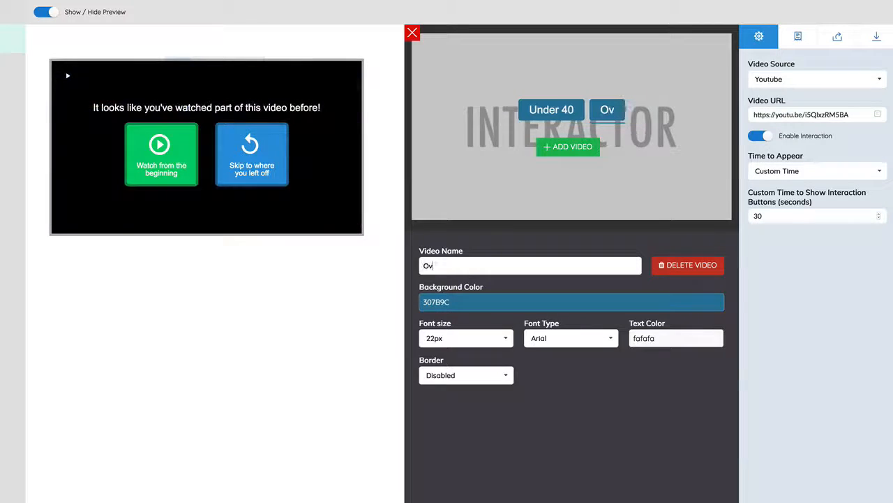
text(er 40+)
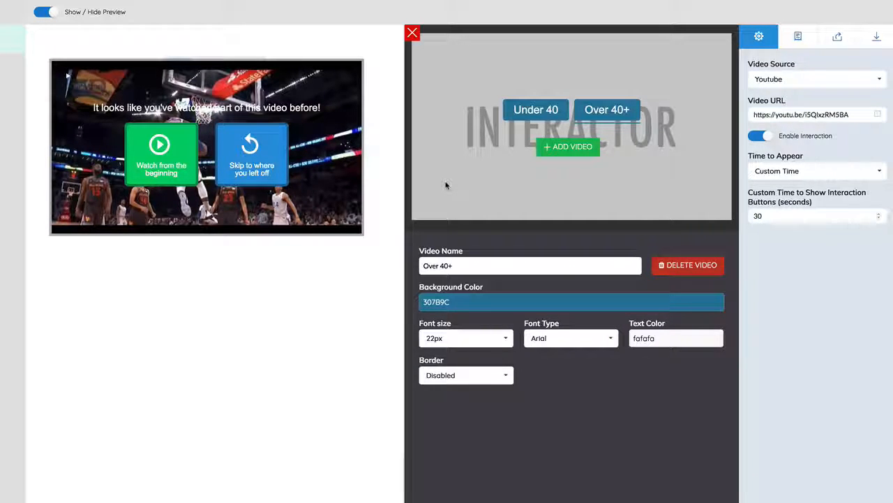
Step: Add three more interaction videos to the Parent Video and recheck its interaction buttons
click(526, 110)
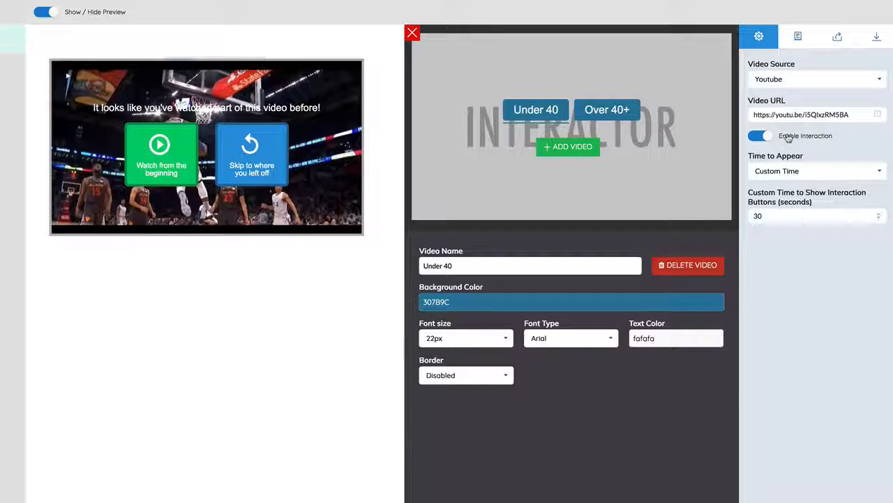
click(578, 147)
click(578, 146)
click(579, 147)
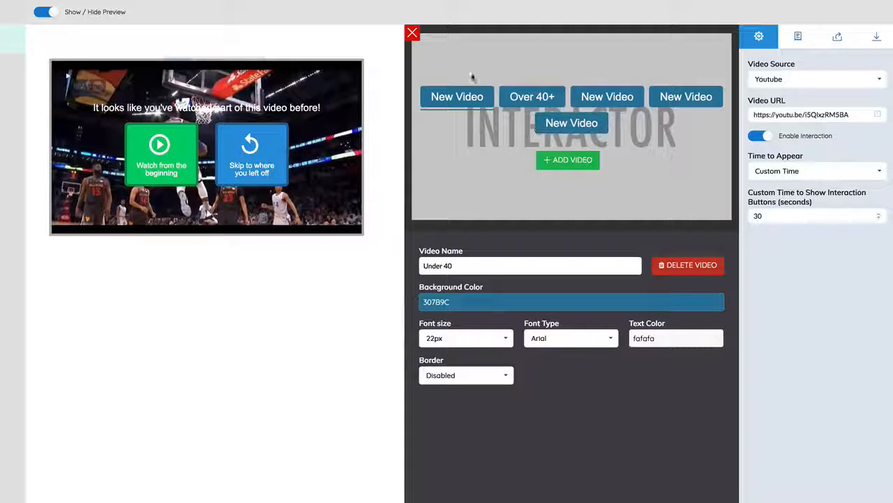
click(412, 33)
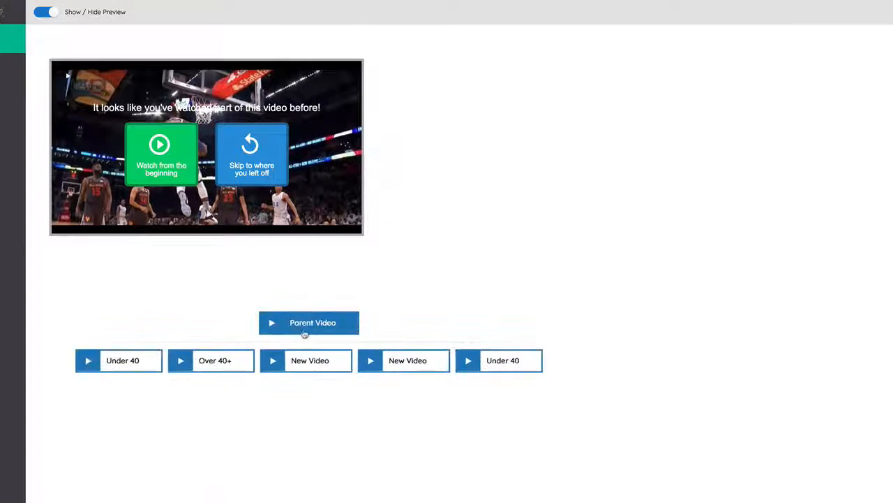
click(315, 323)
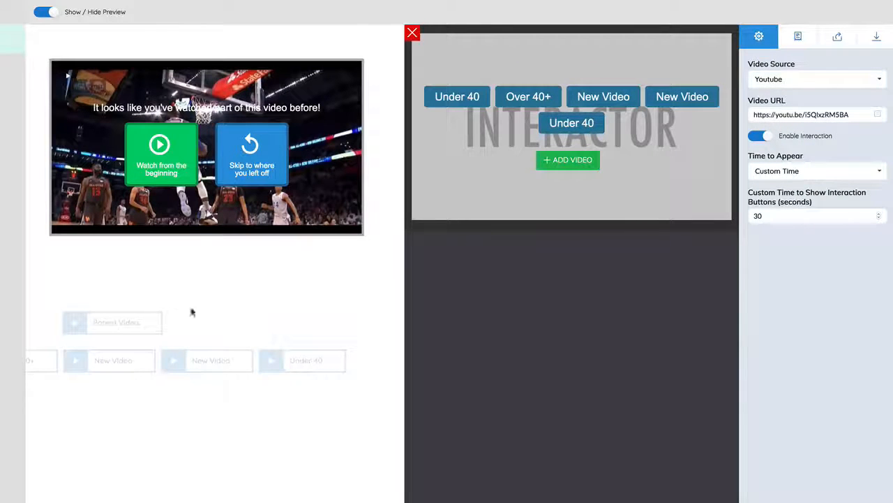
click(414, 37)
Step: Look through the lead form, share gateway and CTA settings of the first Under 40 video
click(122, 361)
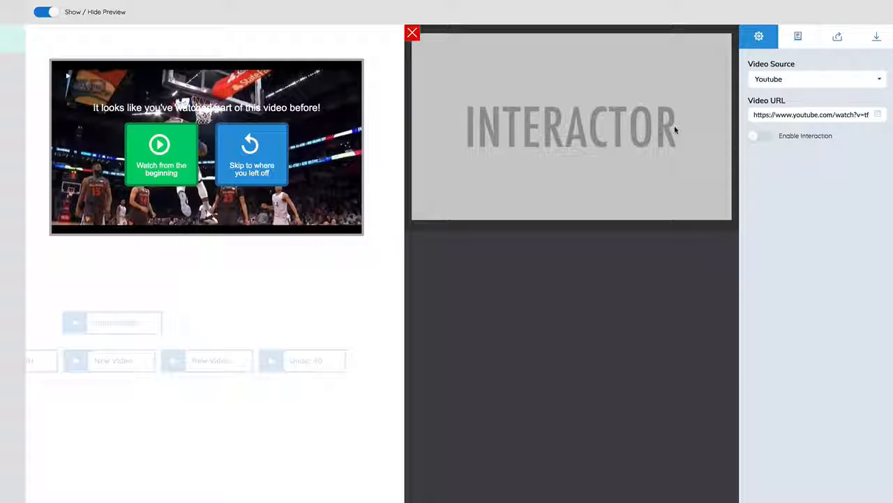
click(799, 36)
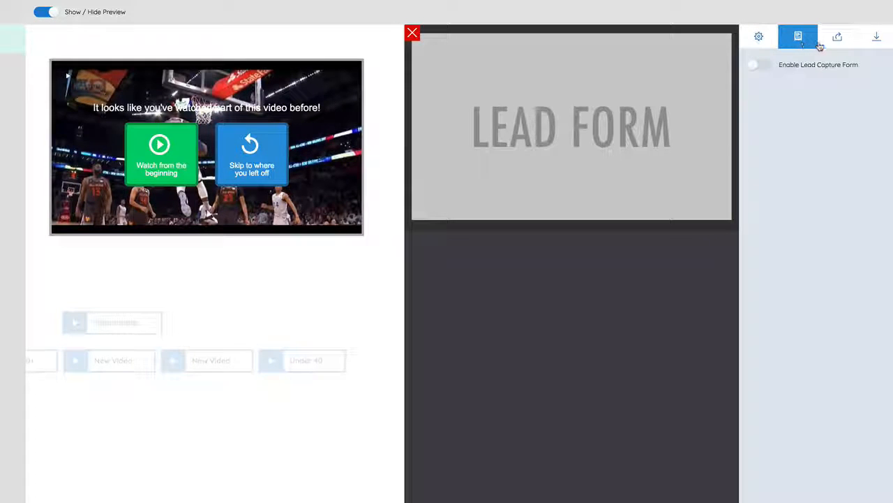
click(836, 39)
click(865, 41)
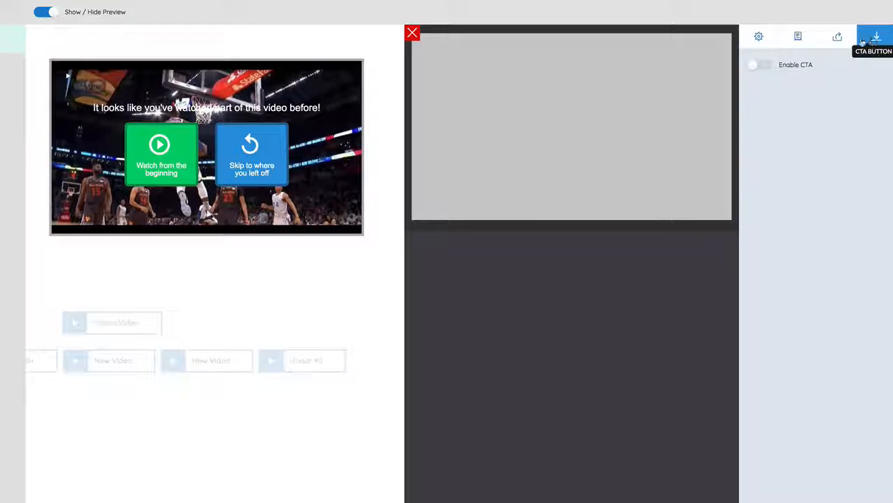
click(410, 35)
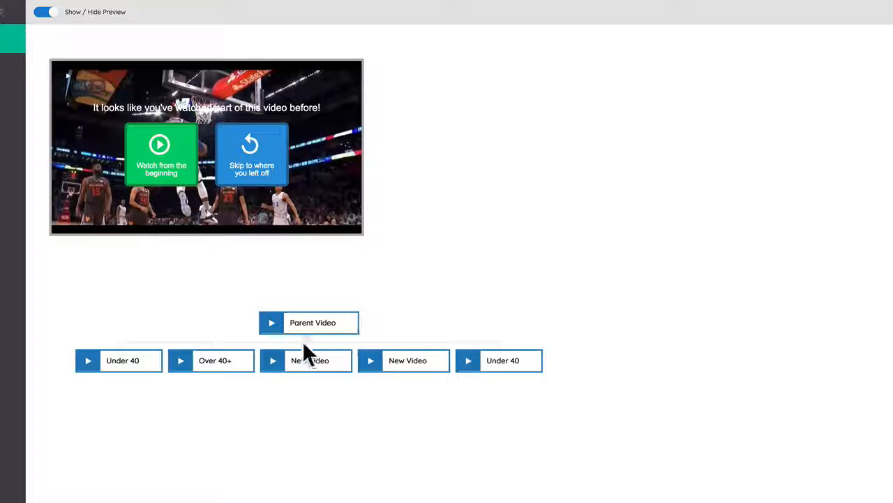
Step: Enable interaction for the Over 40+ video and add two interaction videos beneath it
click(222, 363)
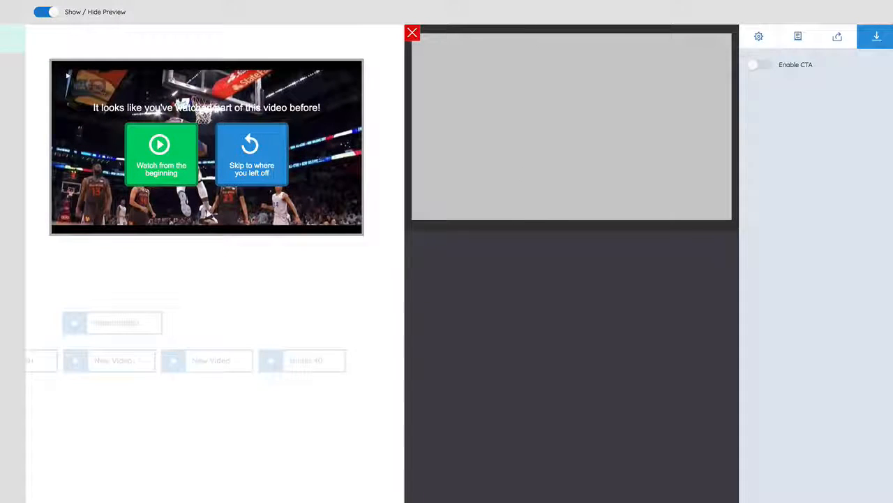
click(760, 36)
click(759, 137)
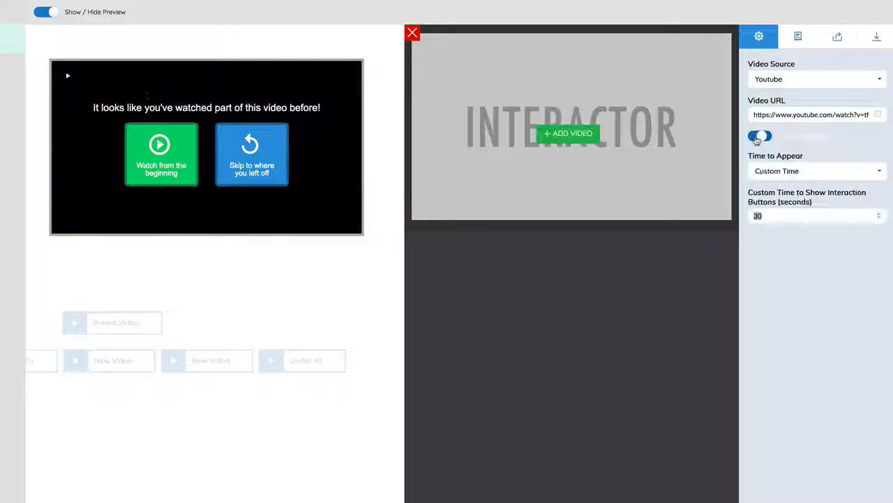
click(586, 136)
click(587, 150)
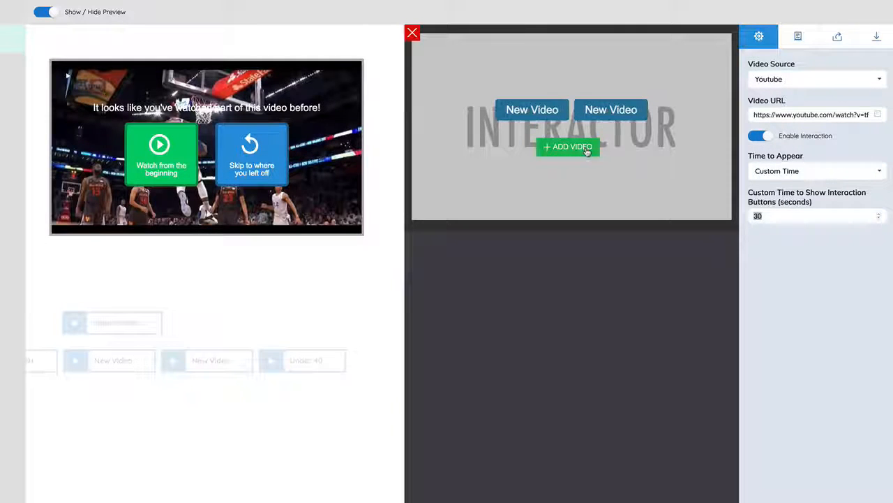
click(412, 33)
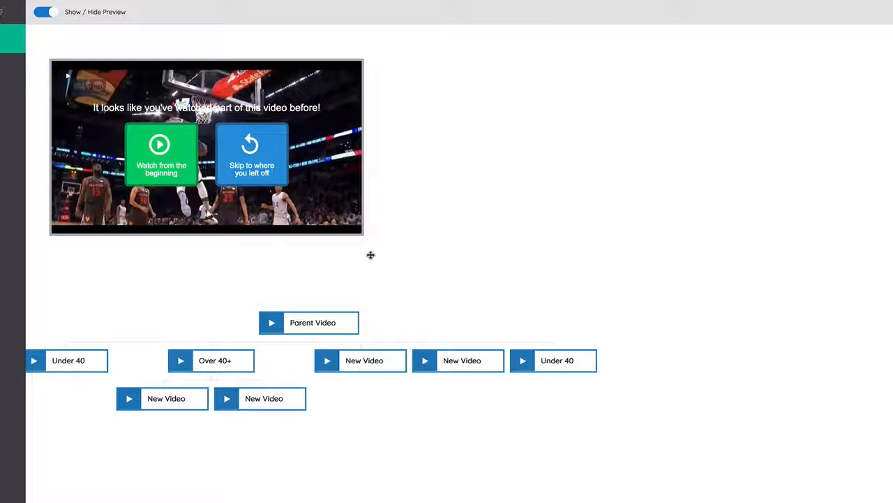